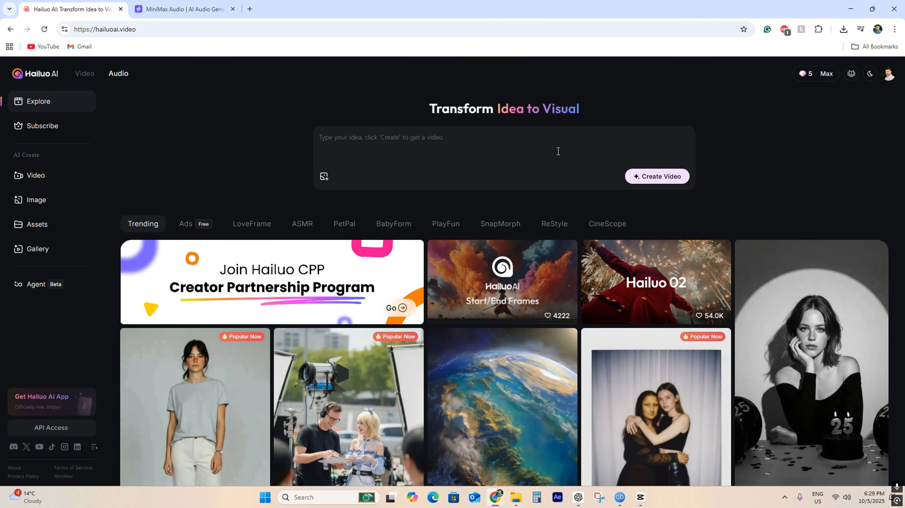
Review the subscription plans and browse the earlier clips and their prompts on the video creation page
left_click(27, 127)
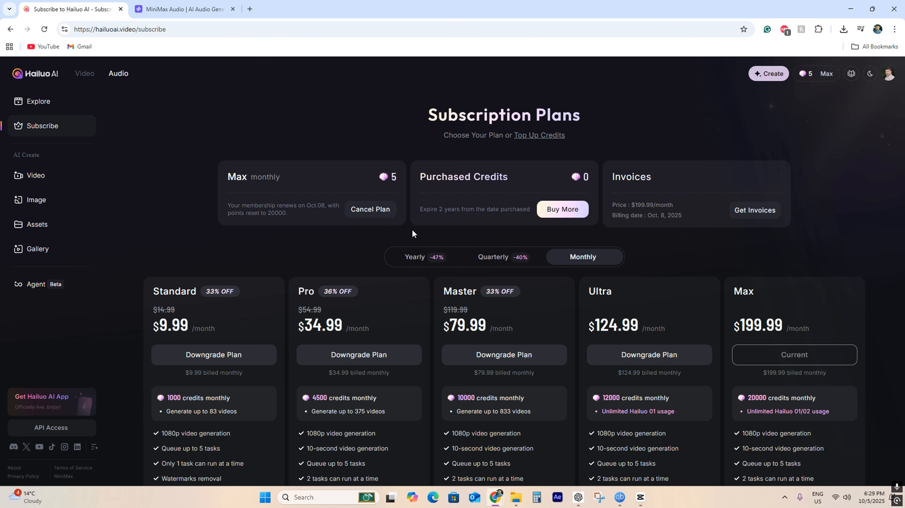
left_click(50, 184)
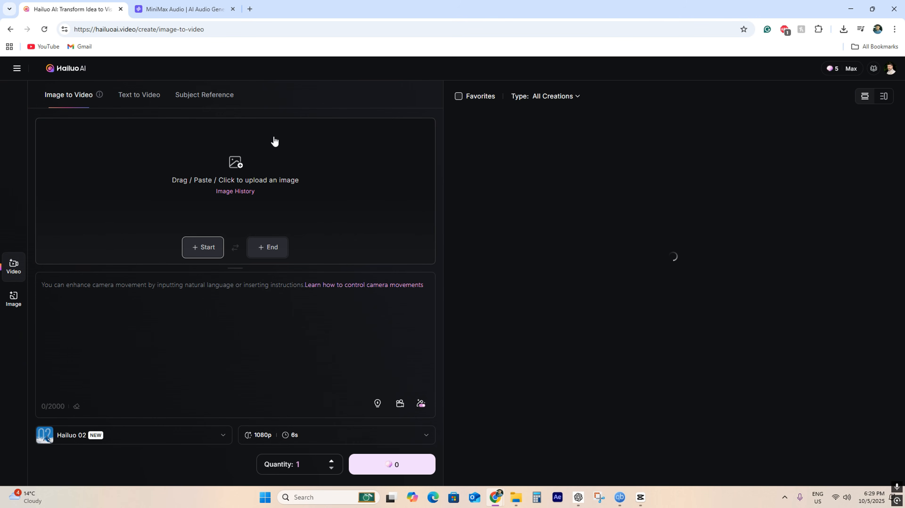
scroll(613, 279, "down", 9)
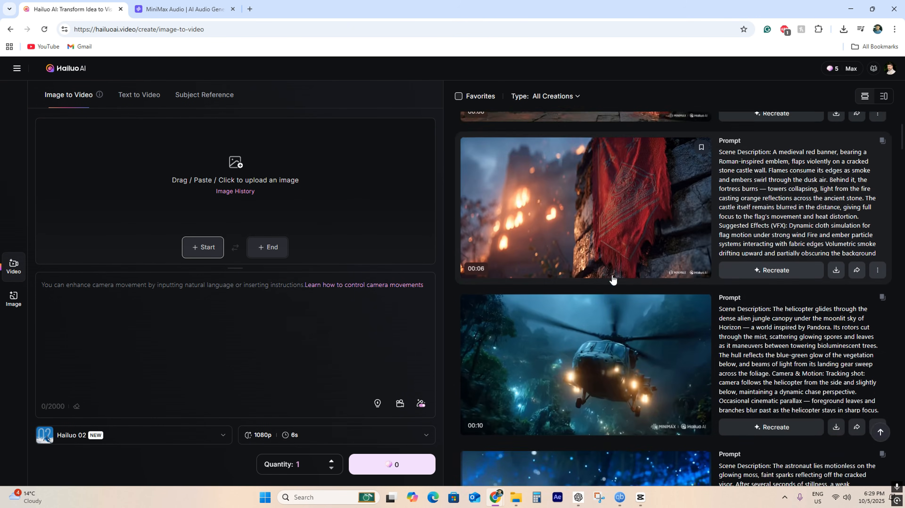
scroll(612, 280, "down", 15)
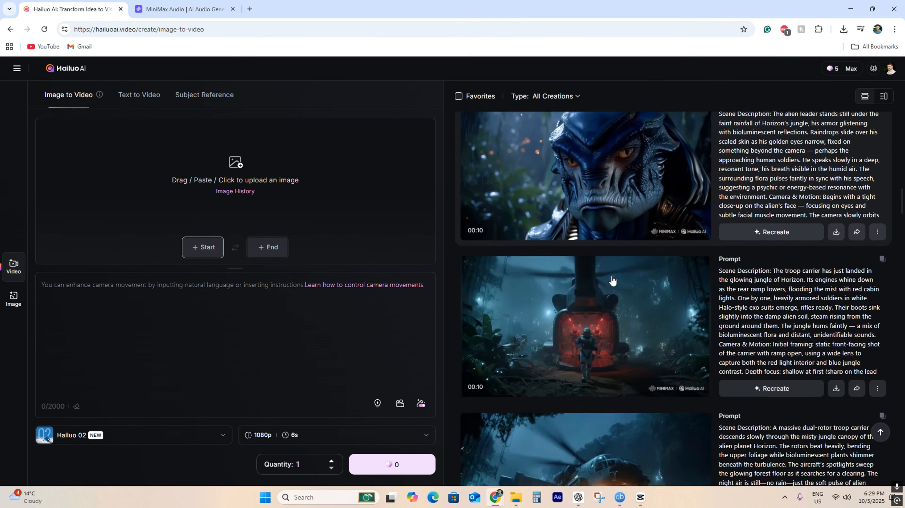
scroll(612, 281, "down", 15)
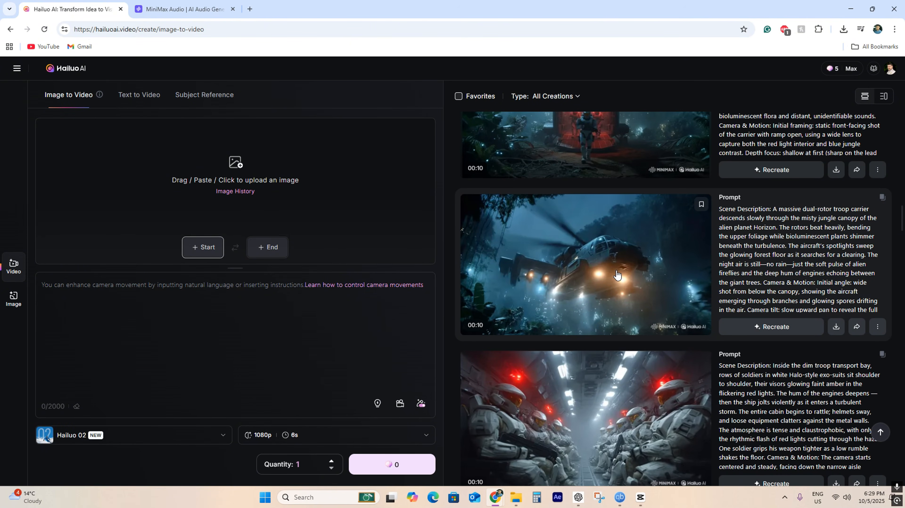
scroll(616, 275, "down", 6)
Look at the Image Generation page and the Assets library with all creations
left_click(16, 68)
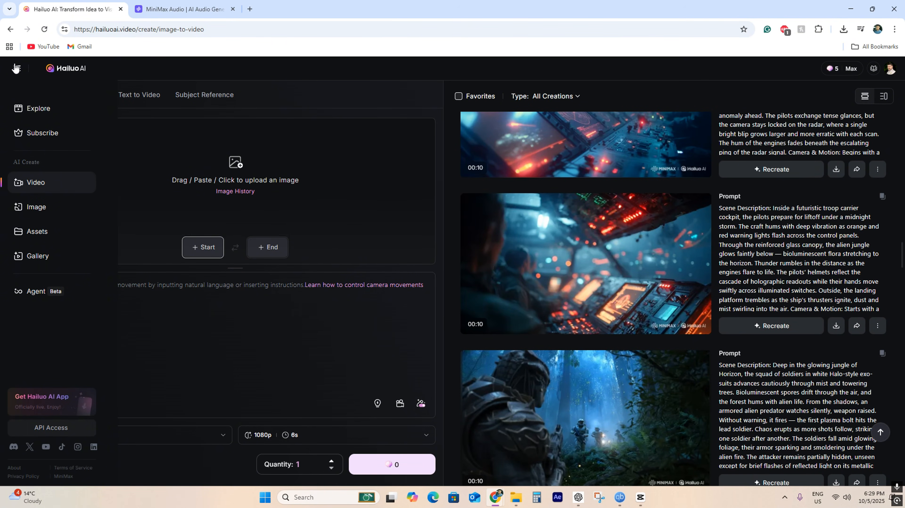
left_click(54, 213)
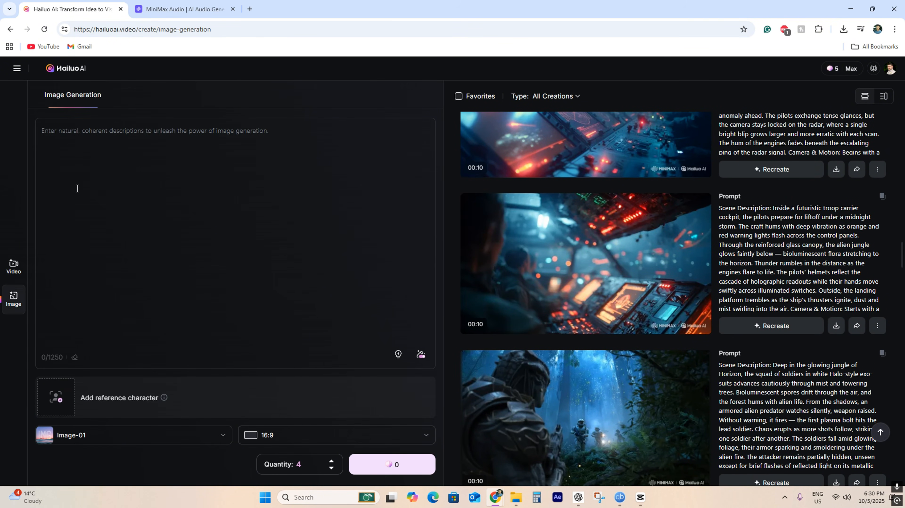
left_click(8, 69)
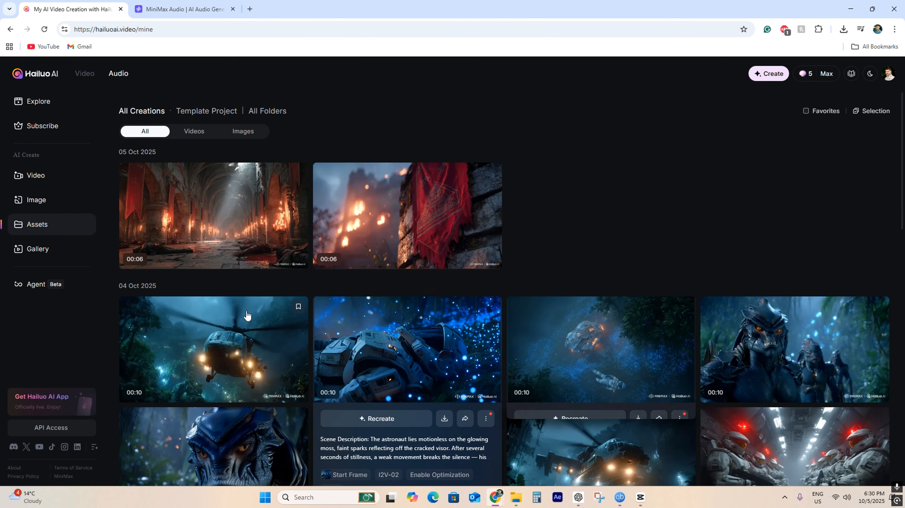
Check the Gallery and look through the existing projects on the Agent page
left_click(38, 251)
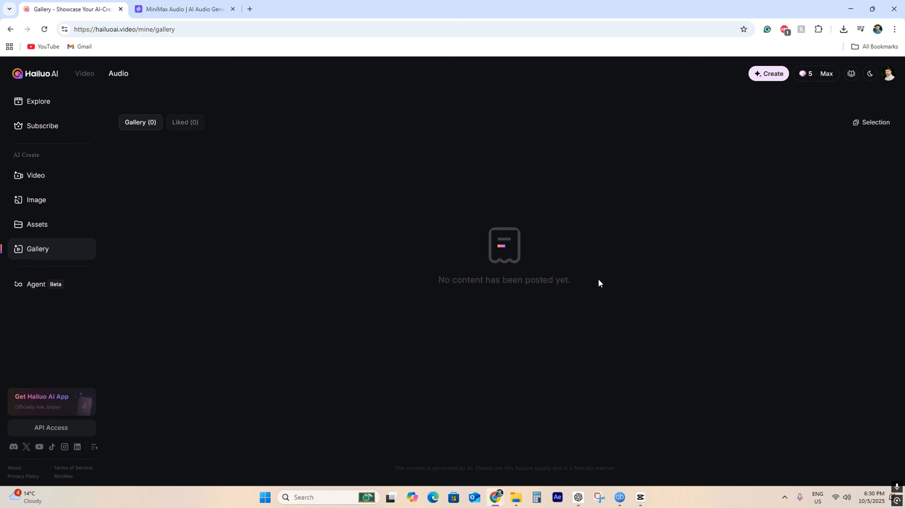
left_click(36, 284)
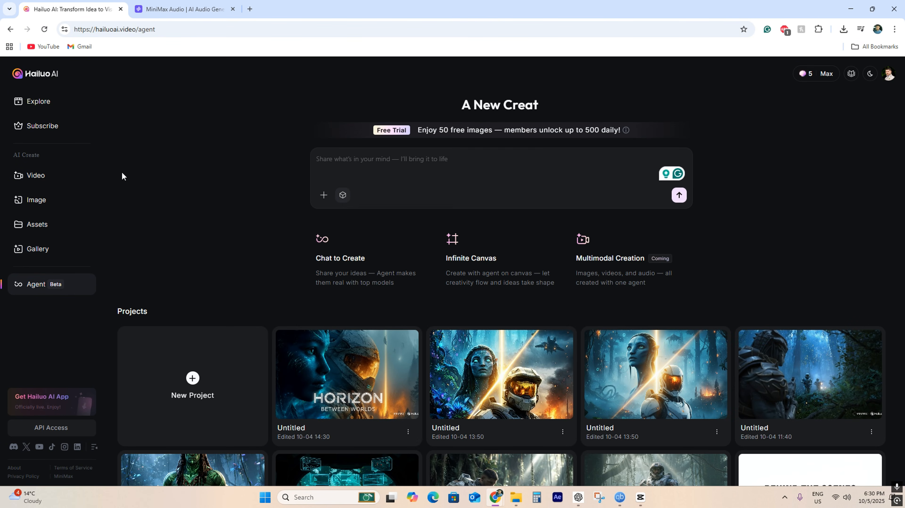
scroll(338, 320, "down", 5)
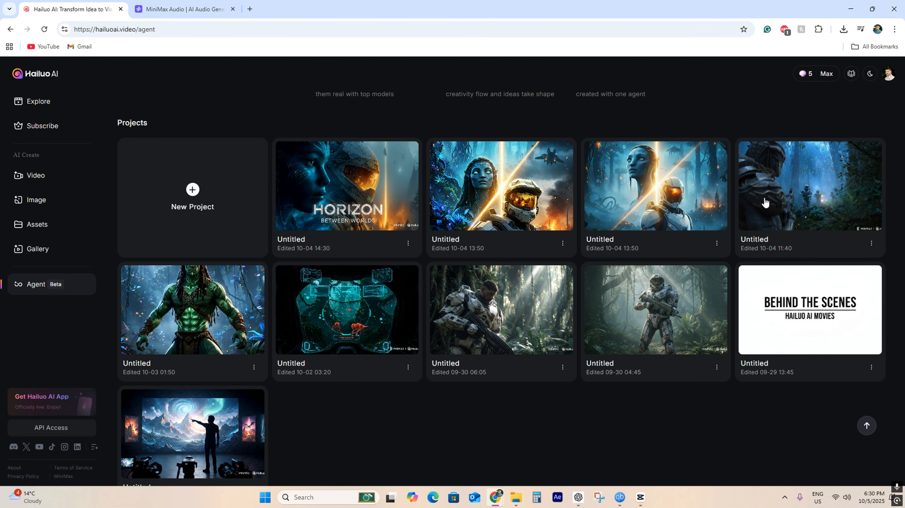
scroll(783, 249, "up", 3)
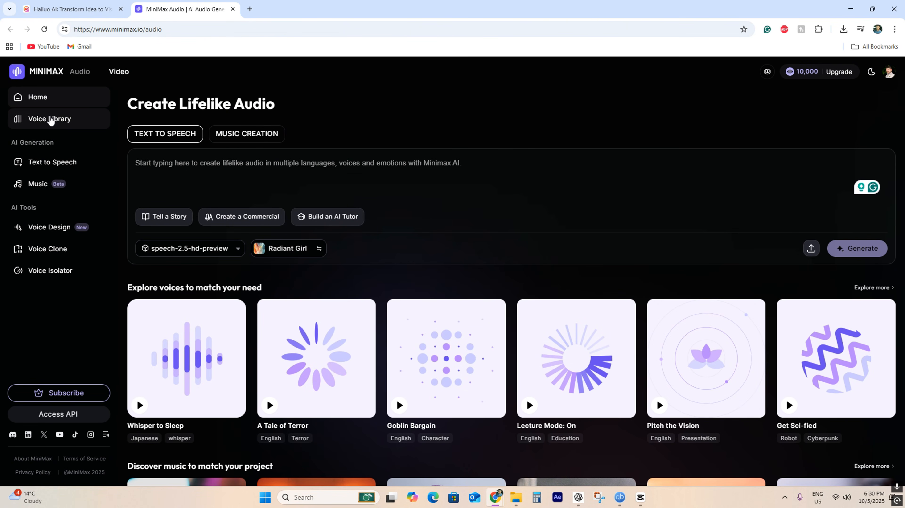
Browse the MiniMax Audio Voice Library and examine the options of its Language, Accent, Gender and Age filters
left_click(55, 118)
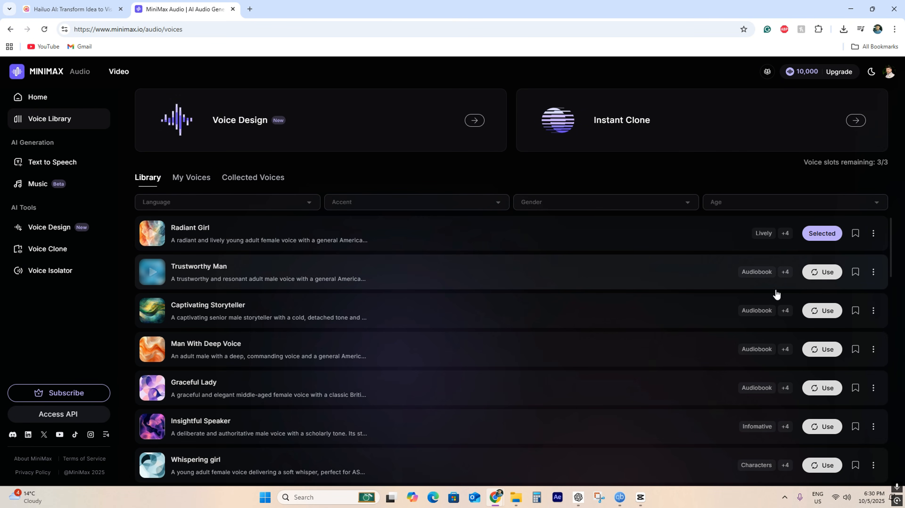
scroll(754, 294, "down", 5)
left_click(472, 208)
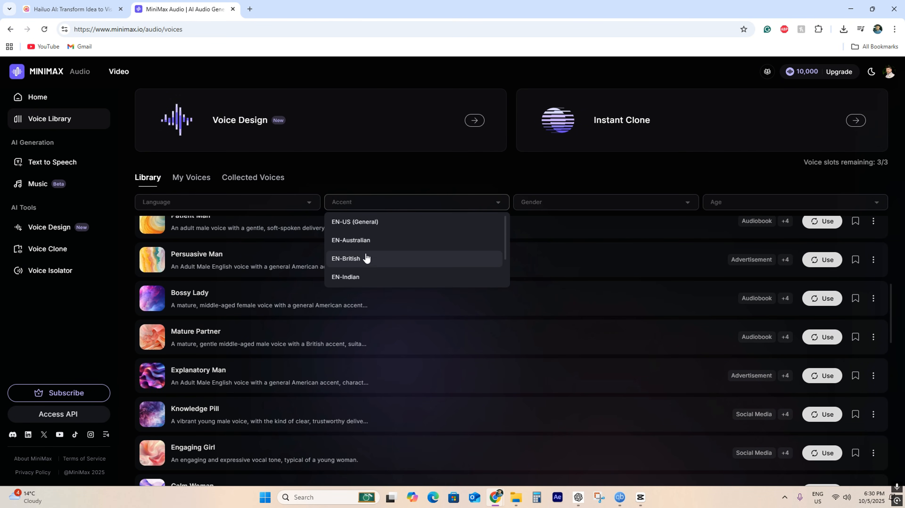
left_click(228, 206)
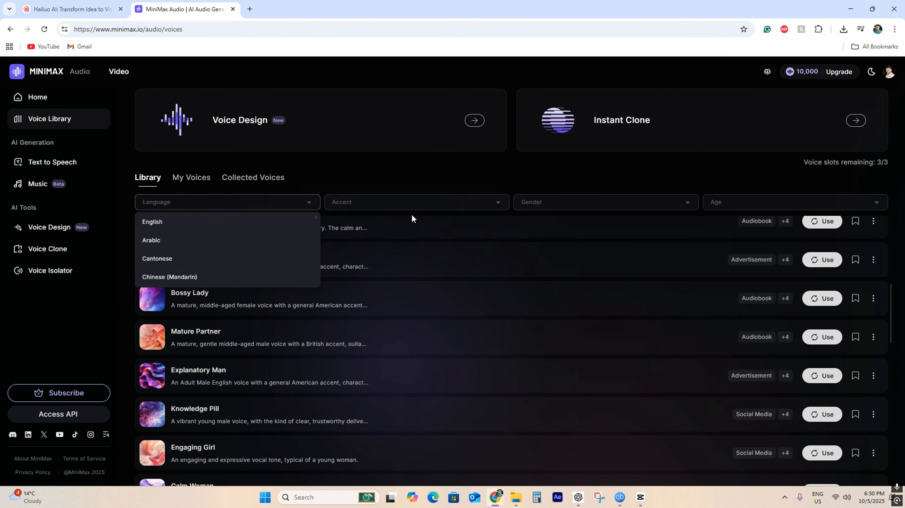
left_click(538, 202)
left_click(715, 203)
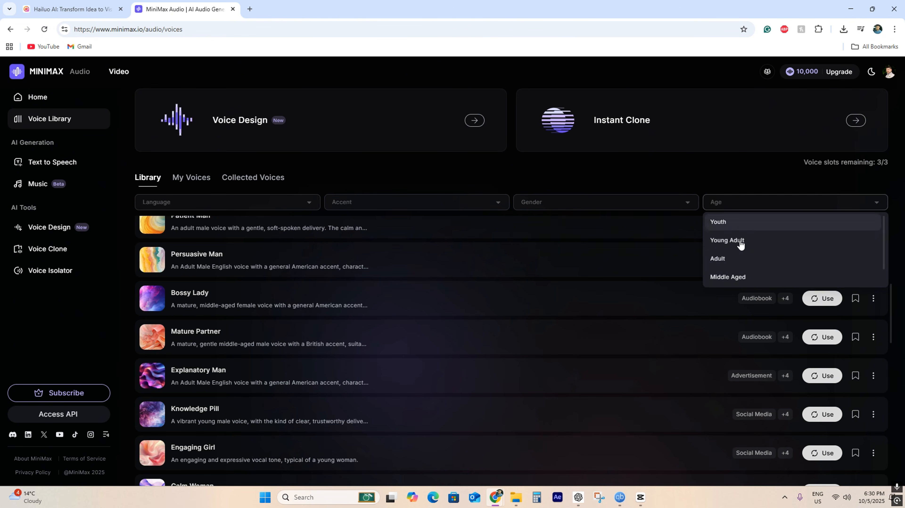
scroll(740, 249, "down", 1)
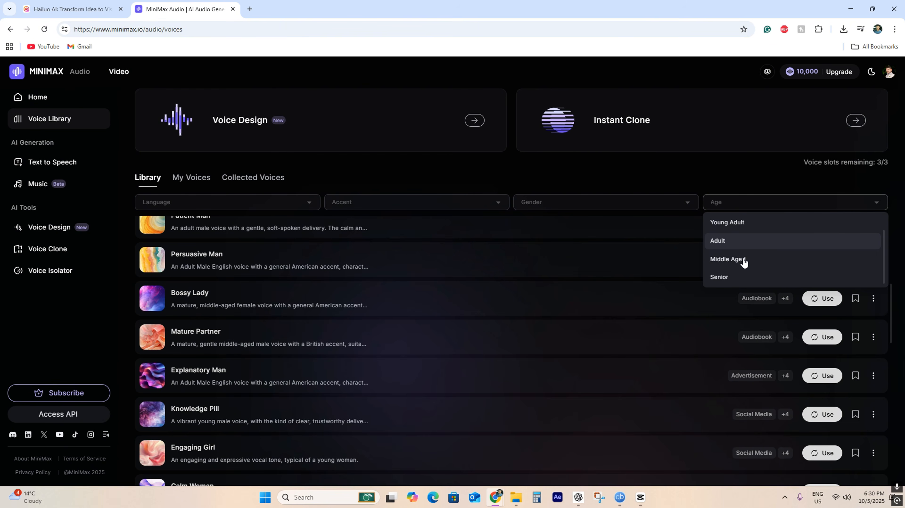
Examine the Music Creation page with its Collection and the Voice Design page with its prompt field
left_click(40, 183)
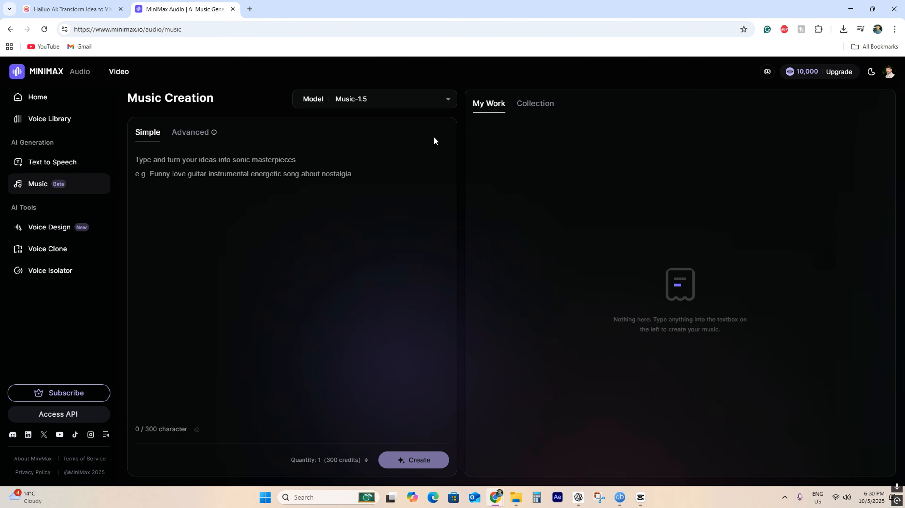
left_click(523, 106)
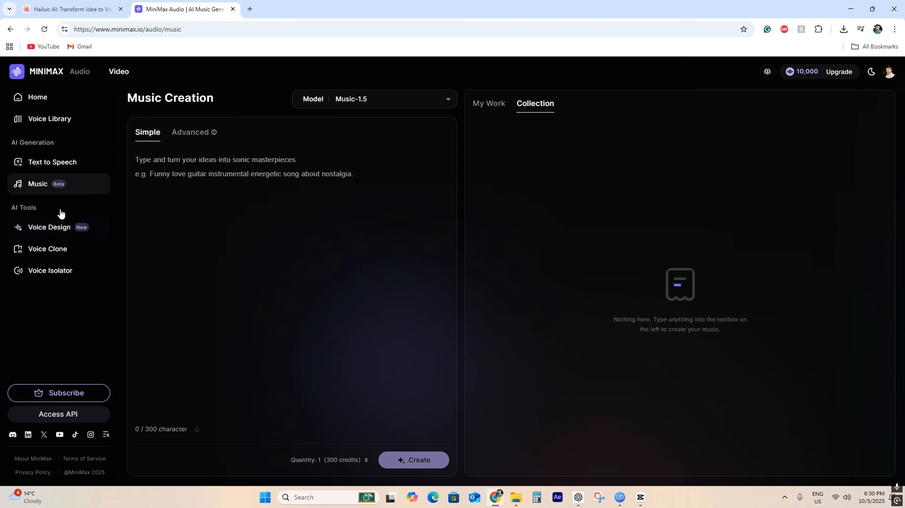
left_click(75, 236)
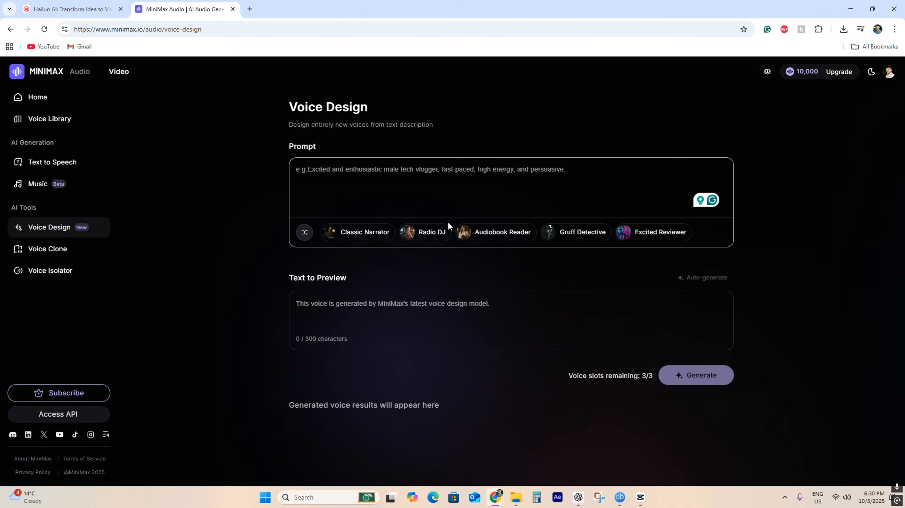
left_click(376, 186)
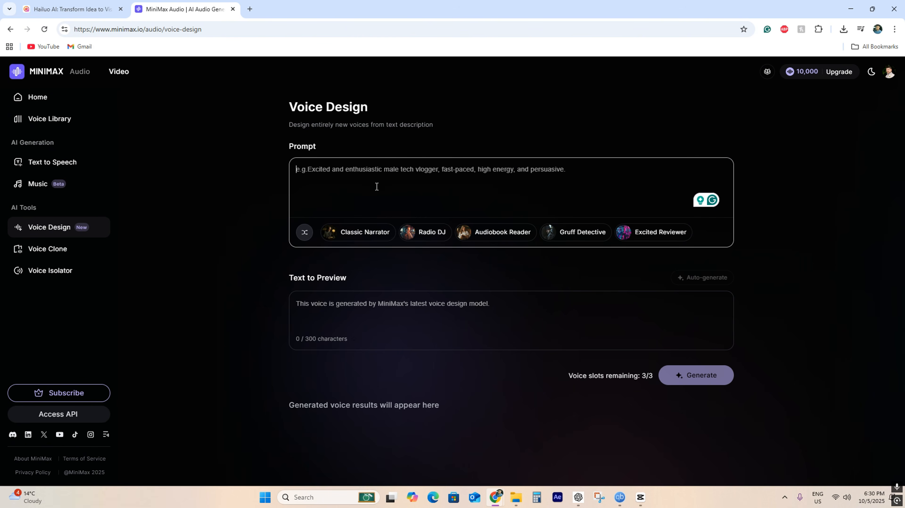
Look at the Voice Clone and Voice Isolator tools, and switch back to Hailuo AI
left_click(43, 252)
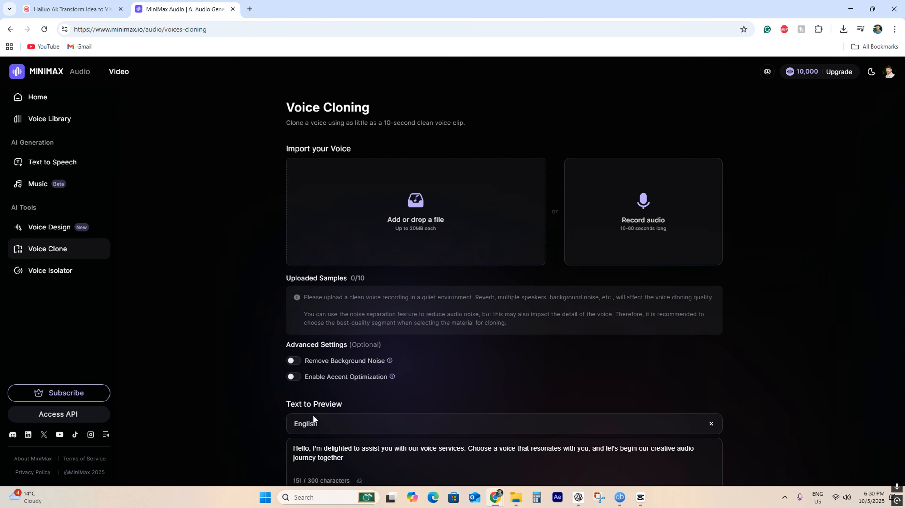
left_click(68, 278)
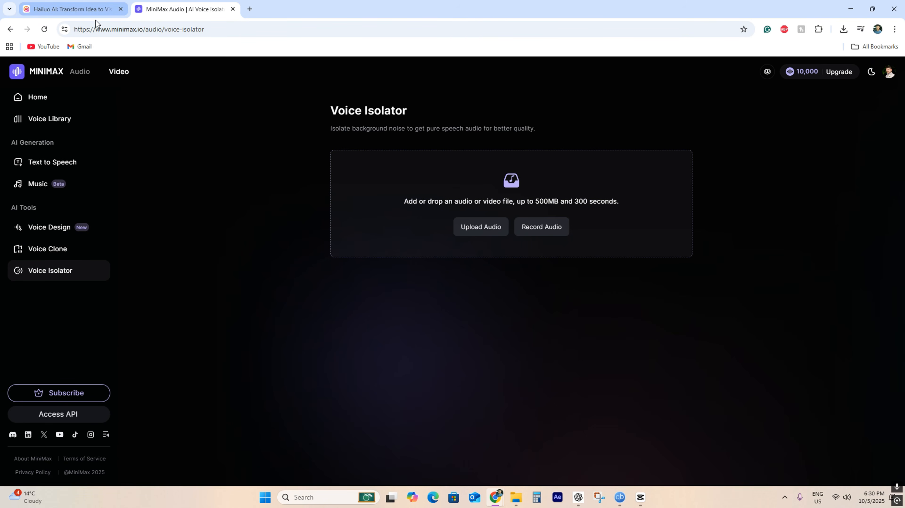
left_click(114, 14)
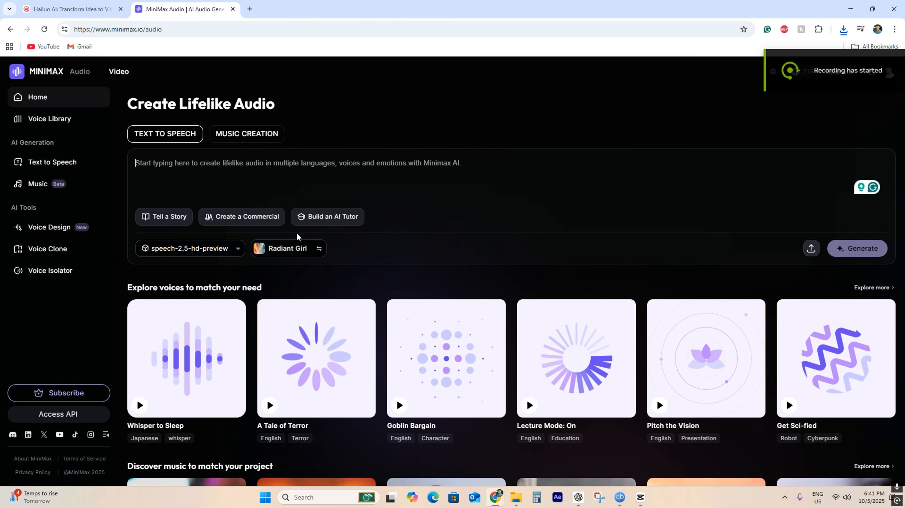
Look over the voices, music and audio tools on the MiniMax Audio home page and open the Voice Library
scroll(158, 325, "down", 8)
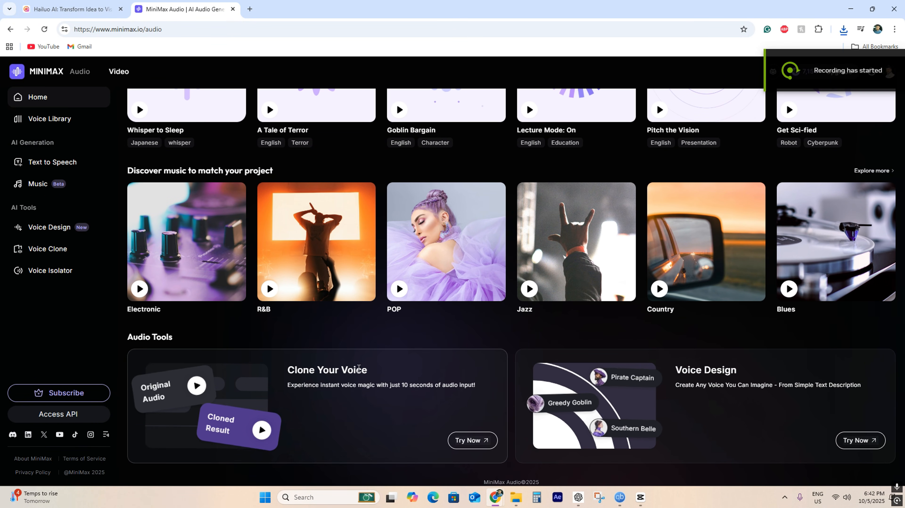
scroll(448, 379, "up", 8)
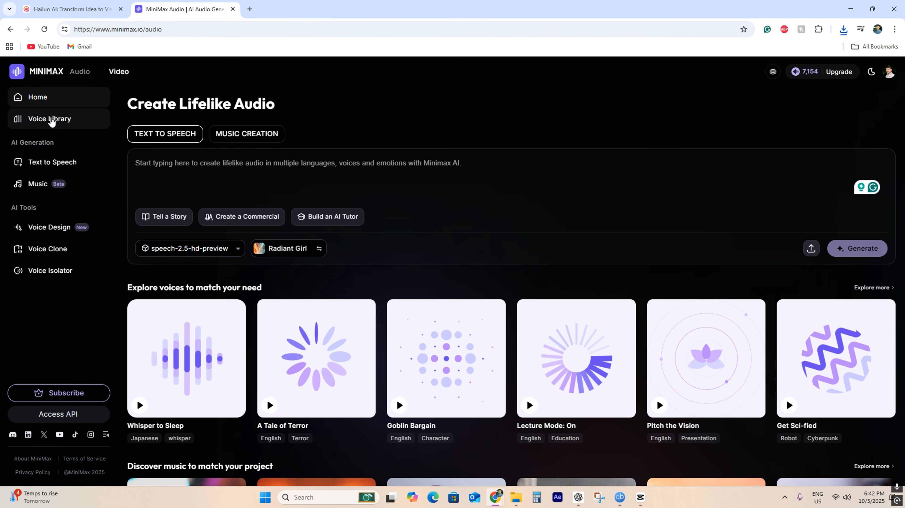
left_click(52, 119)
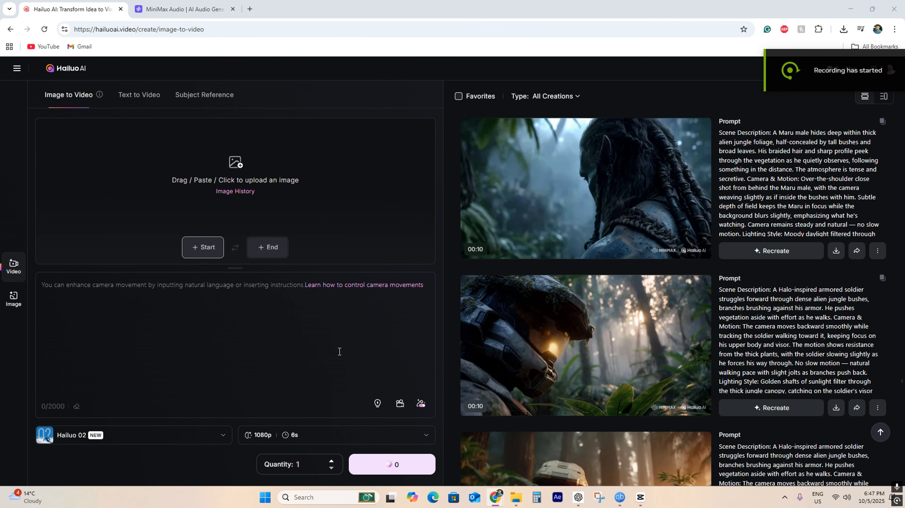
Upload the starship-in-the-clouds image from the Downloads folder as the Image to Video start frame
left_click(238, 170)
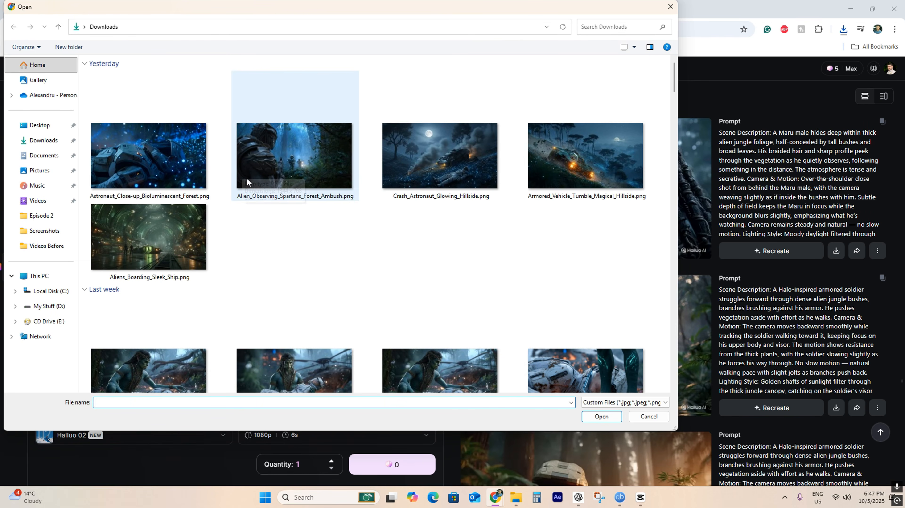
left_click(167, 157)
double_click(168, 158)
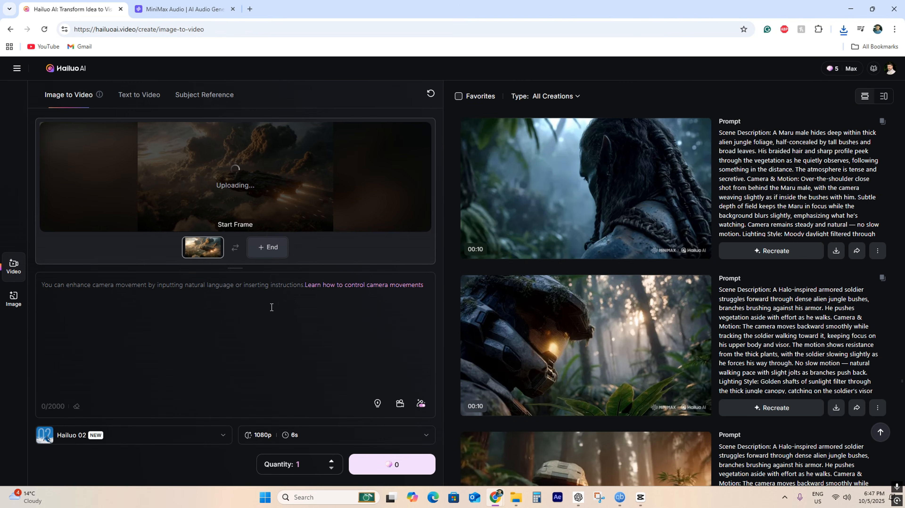
Paste the copied starship scene prompt into the video description and insert an empty line above "Scene Description:"
right_click(219, 321)
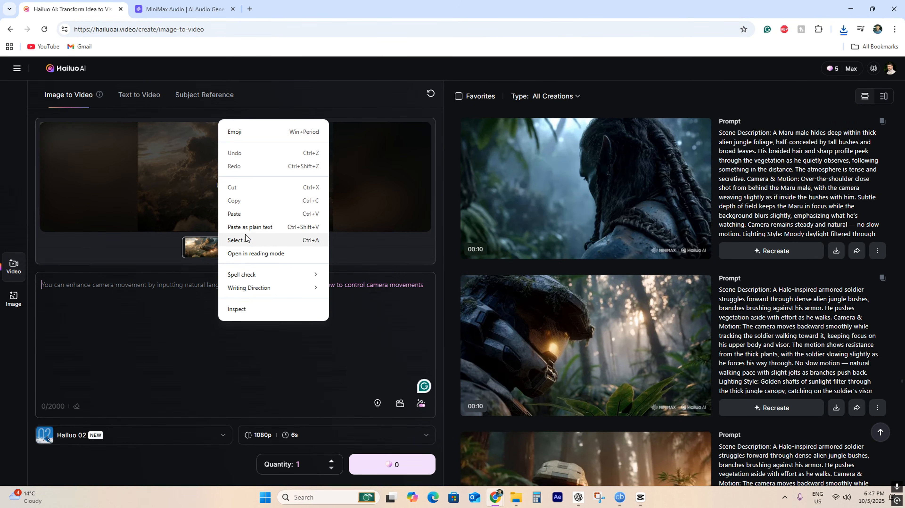
left_click(231, 215)
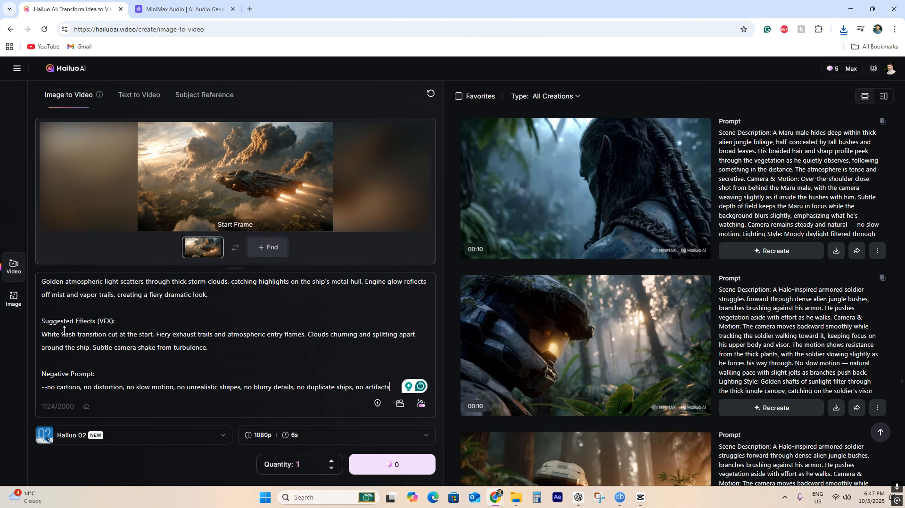
scroll(65, 328, "up", 5)
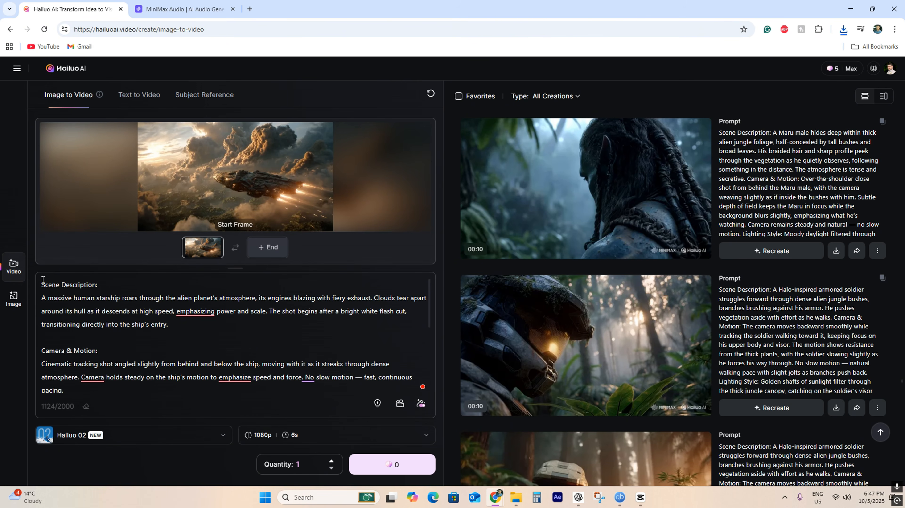
key("Return")
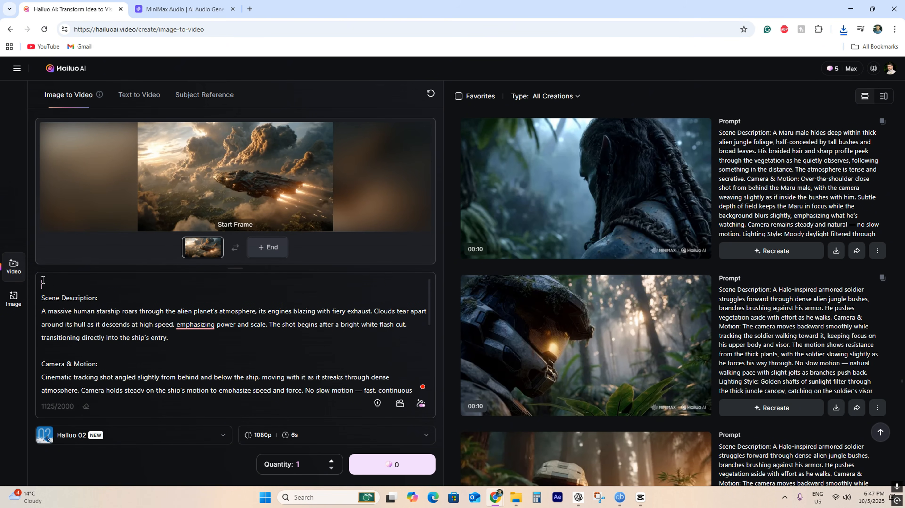
Browse the camera control options and add the Scenic shot camera movement, Truck left with Pedestal up, above the scene description
left_click(400, 403)
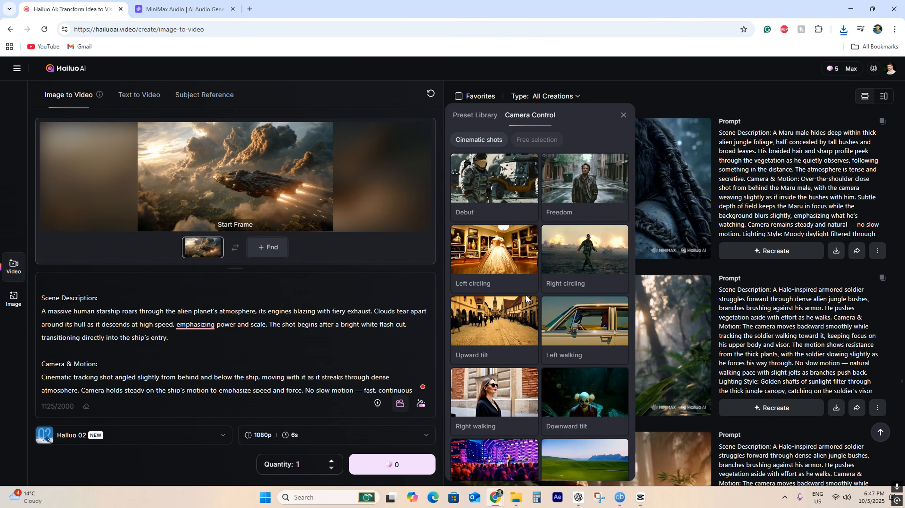
left_click(530, 139)
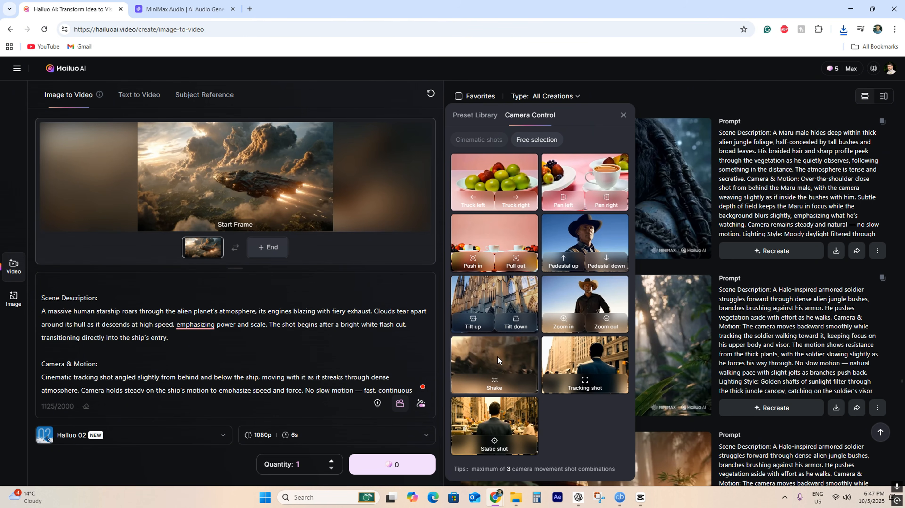
left_click(480, 140)
scroll(566, 259, "down", 2)
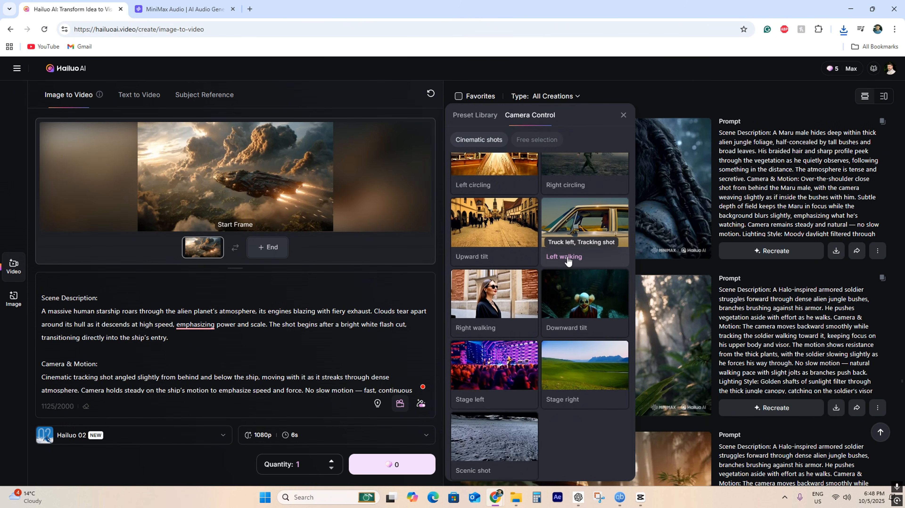
left_click(506, 446)
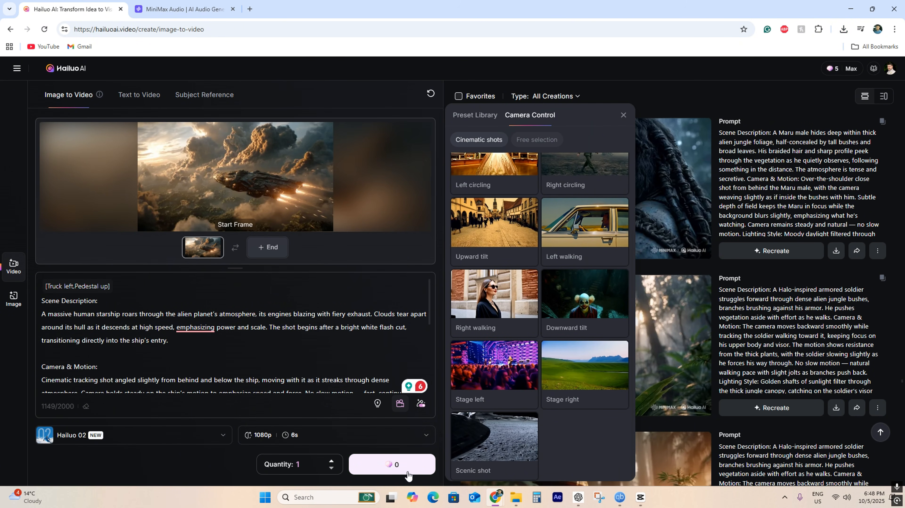
Set the video resolution to 1080p with a 6s duration and generate the starship video
left_click(356, 435)
left_click(313, 373)
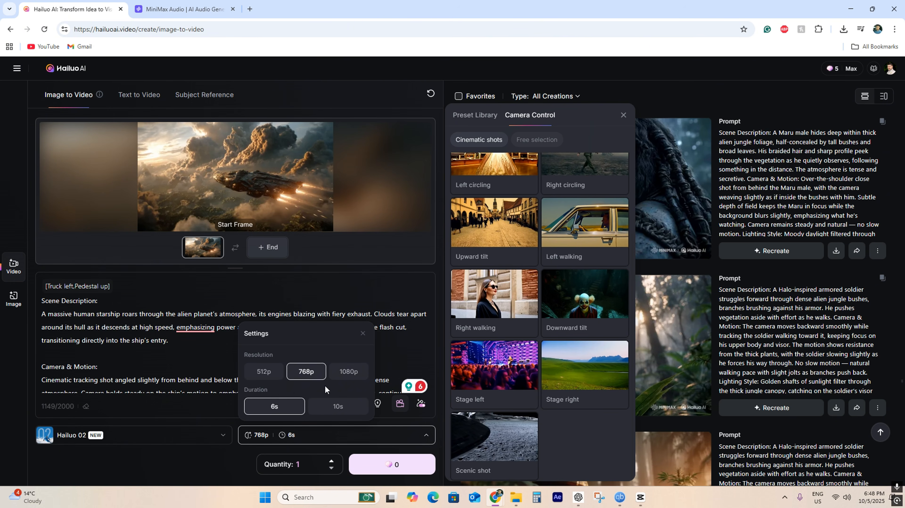
left_click(348, 372)
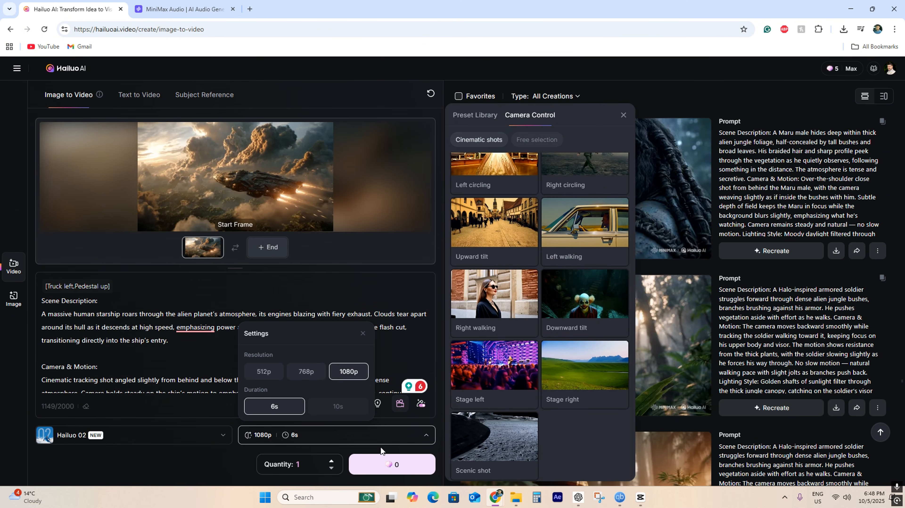
left_click(390, 464)
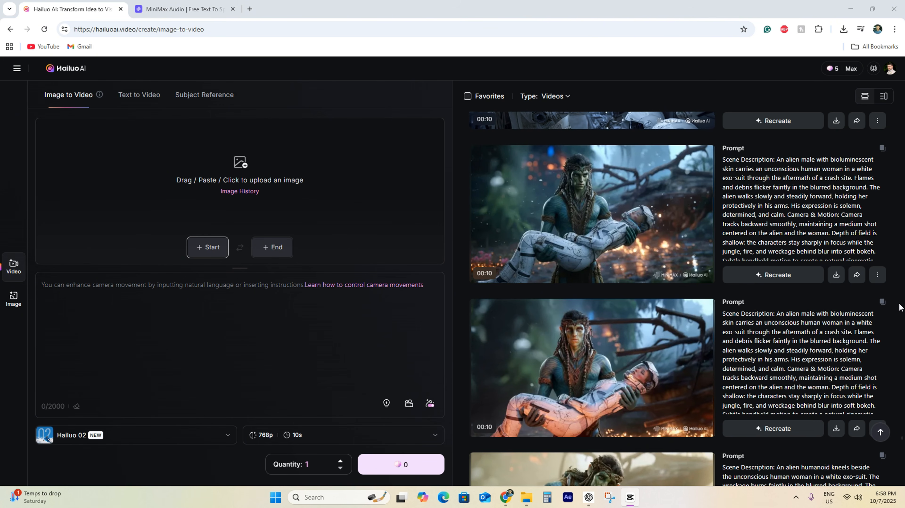
Copy the prompt of the alien carrying the unconscious woman from the creations feed and paste it into the empty video description
left_click(882, 302)
right_click(269, 324)
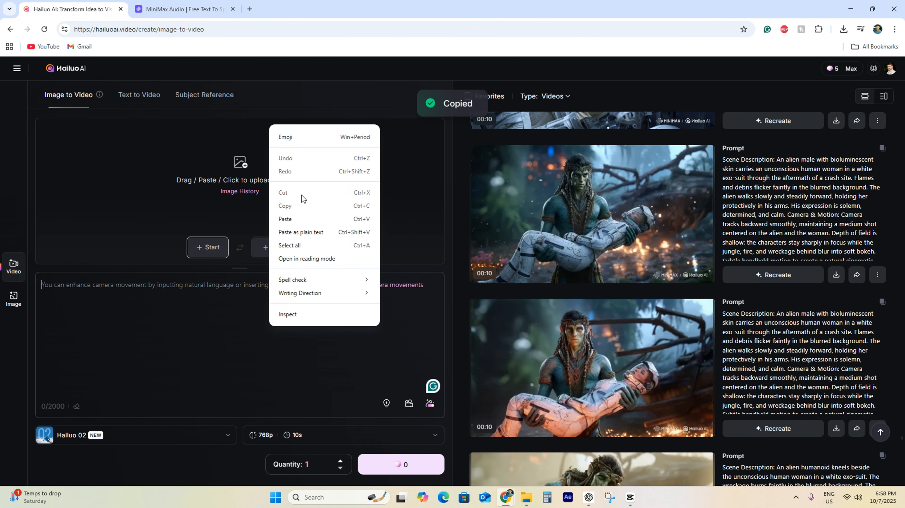
left_click(299, 219)
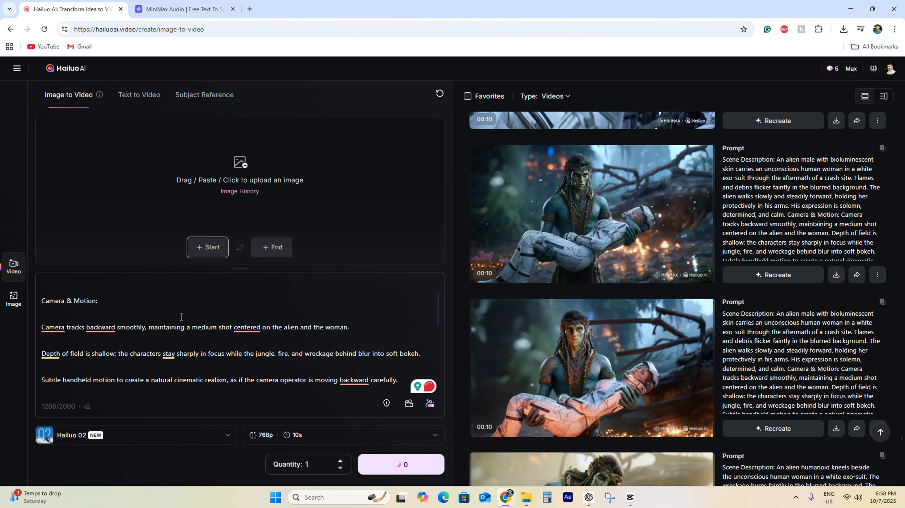
scroll(181, 317, "up", 3)
Upload the PNG of the alien carrying the woman from the Pictures folder as the start frame
left_click(241, 159)
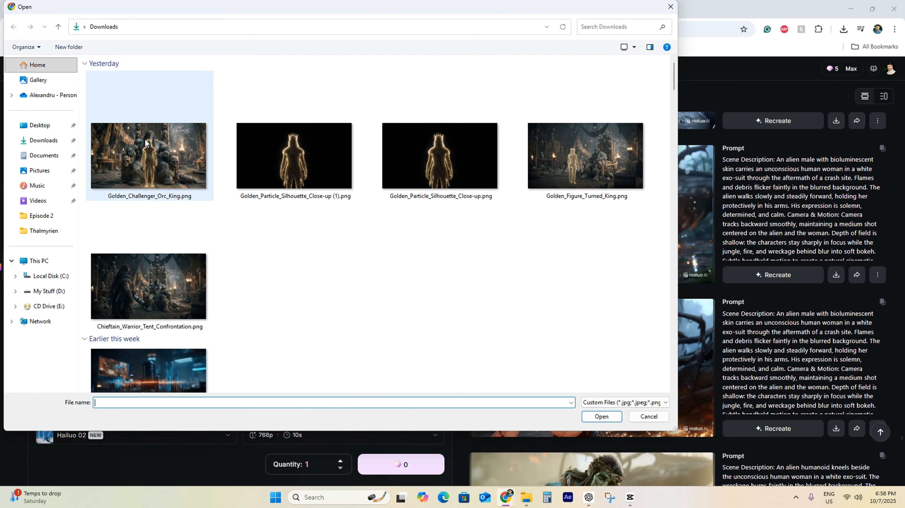
left_click(55, 170)
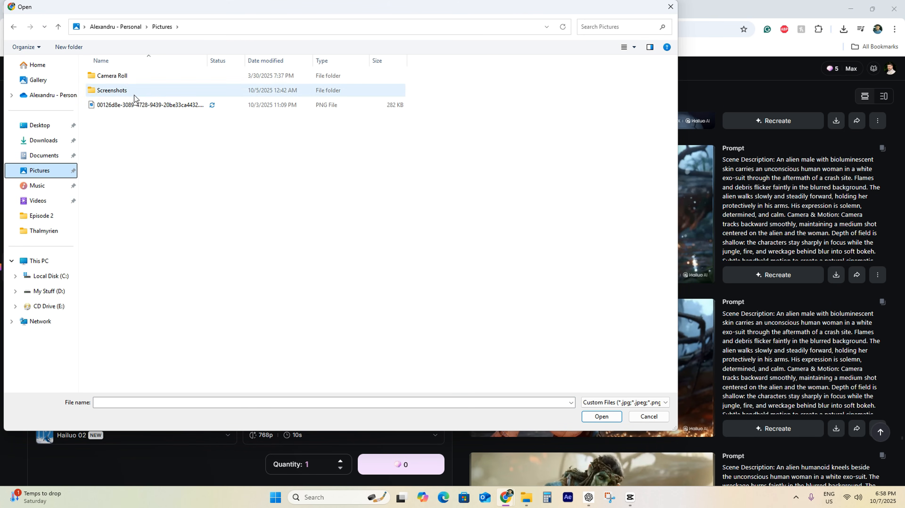
double_click(143, 105)
scroll(107, 326, "down", 3)
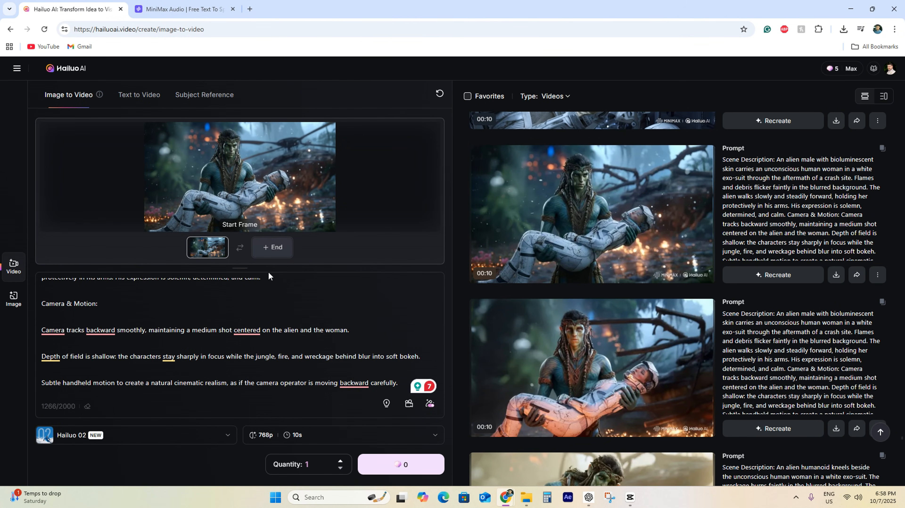
Swap the uploaded image to the end frame and back to the start frame, and review the prompt's Camera & Motion section
left_click(240, 252)
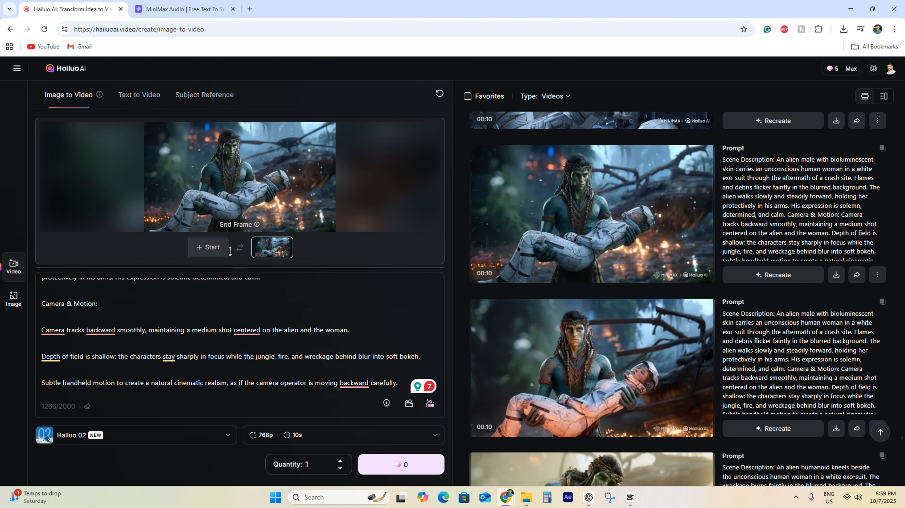
left_click(240, 248)
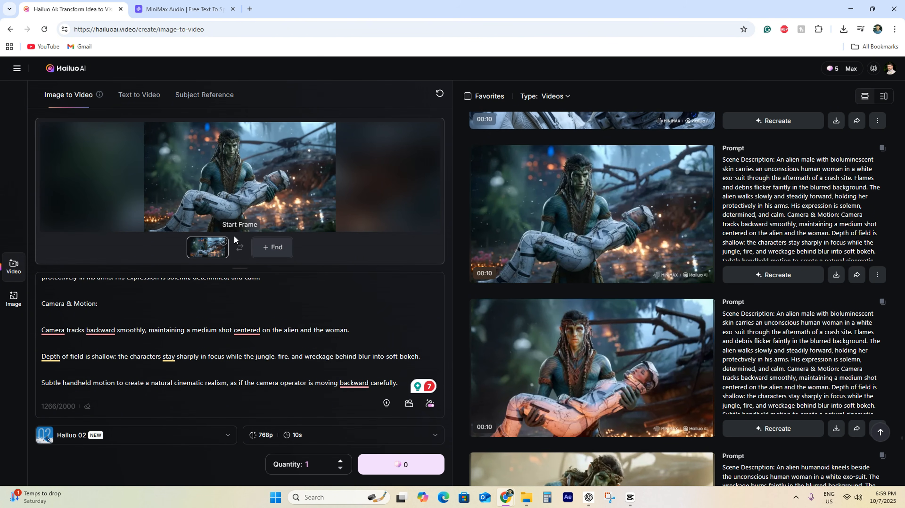
scroll(281, 332, "down", 5)
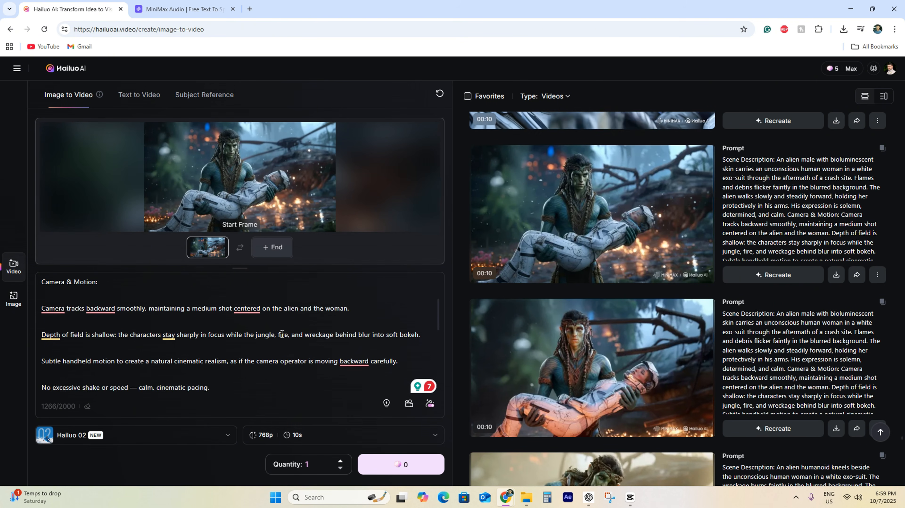
scroll(281, 335, "down", 2)
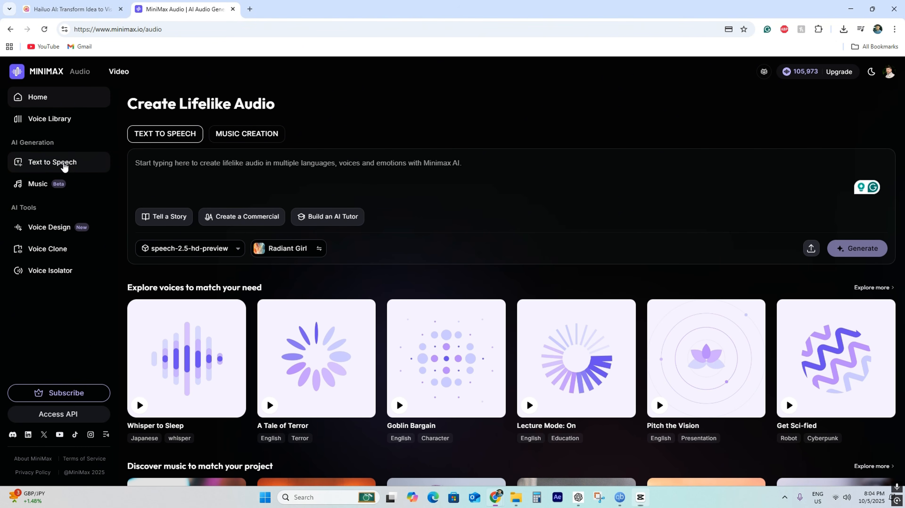
Open MiniMax Text to Speech, view the emotion options, and generate "Hi everyone! Welcome to my channel." with the Captivating Storyteller voice and Angry emotion
left_click(65, 165)
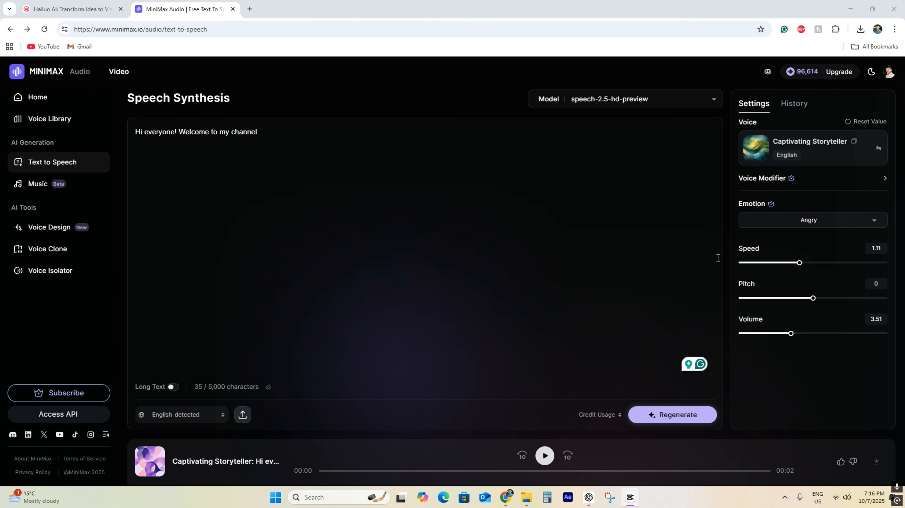
left_click(841, 223)
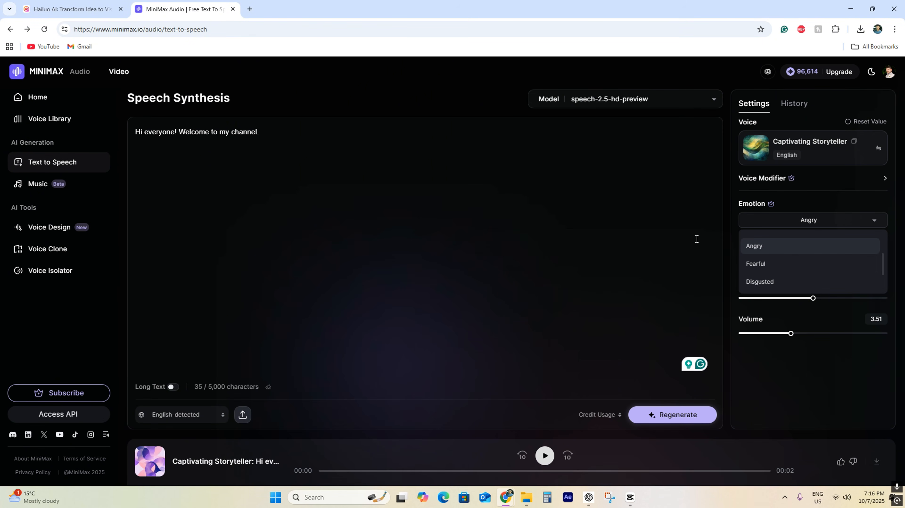
left_click(732, 259)
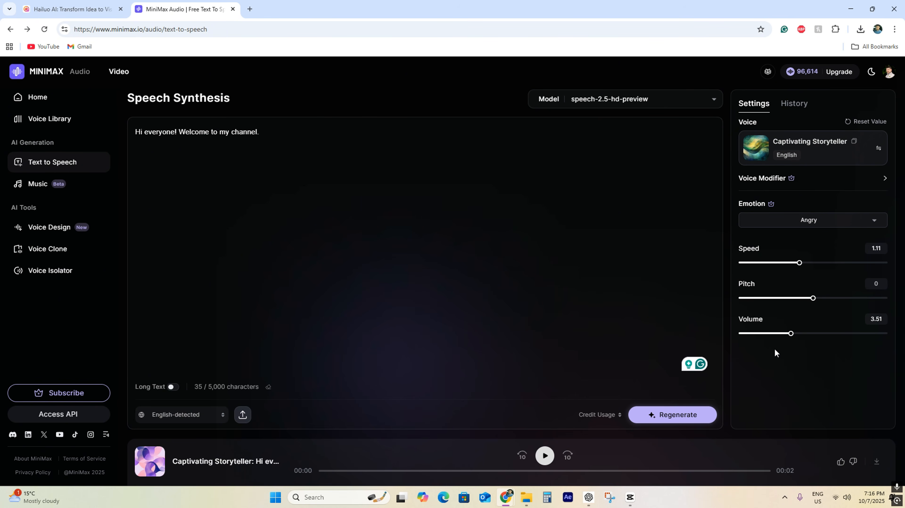
key("ctrl+a")
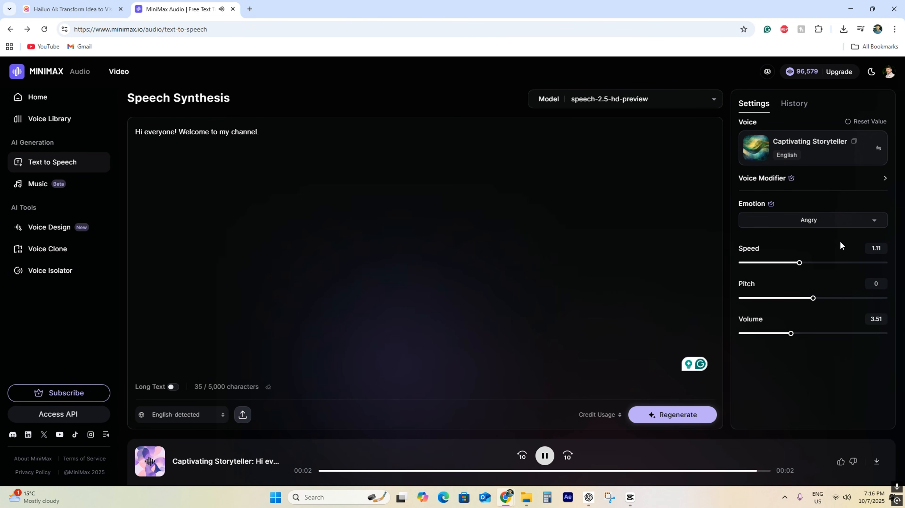
Set the voice's emotion to Disgusted and regenerate the channel greeting
left_click(842, 226)
scroll(803, 282, "down", 1)
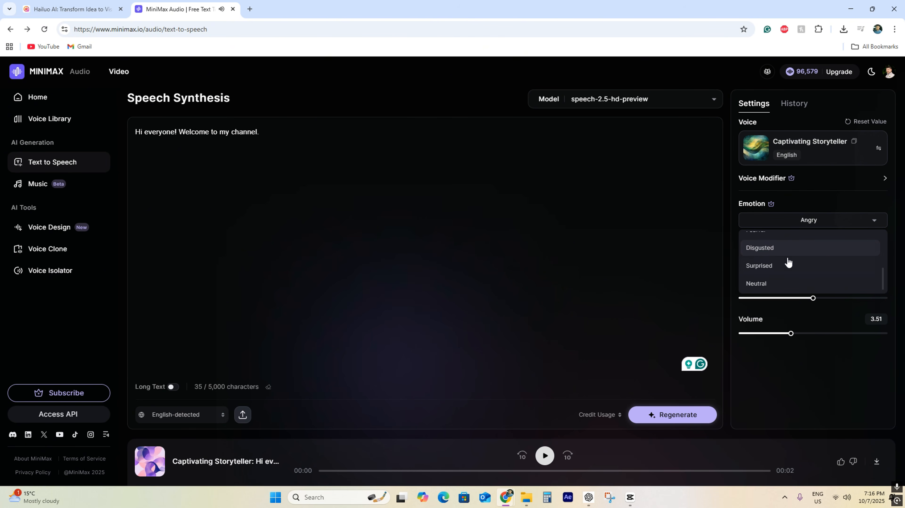
left_click(775, 247)
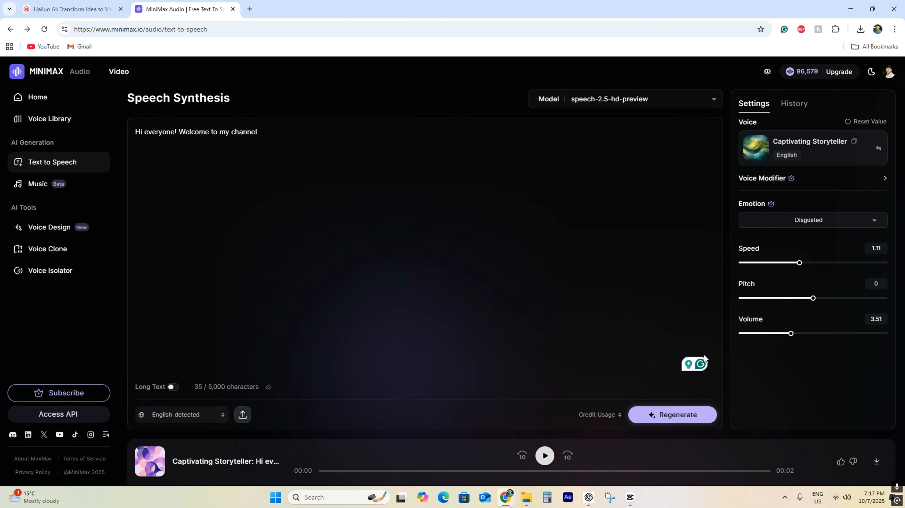
left_click(682, 415)
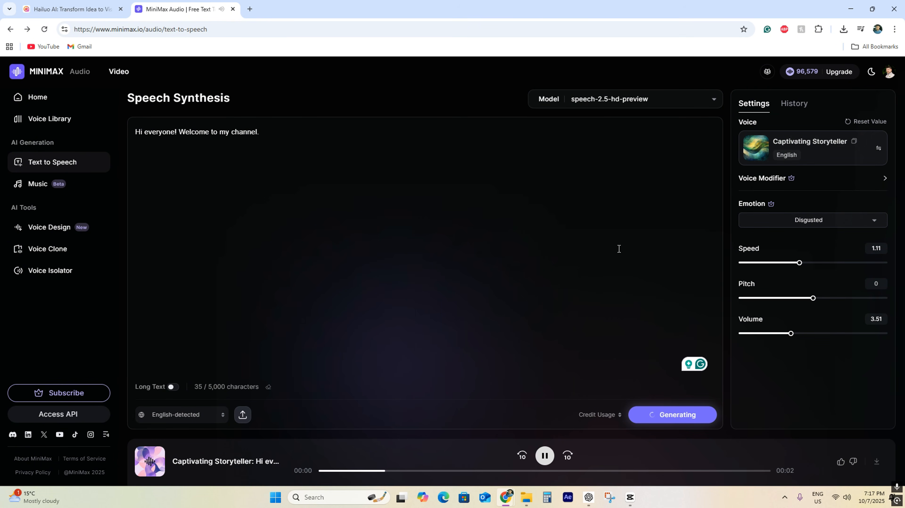
Change the voice's emotion to Sad and regenerate the channel greeting
left_click(815, 222)
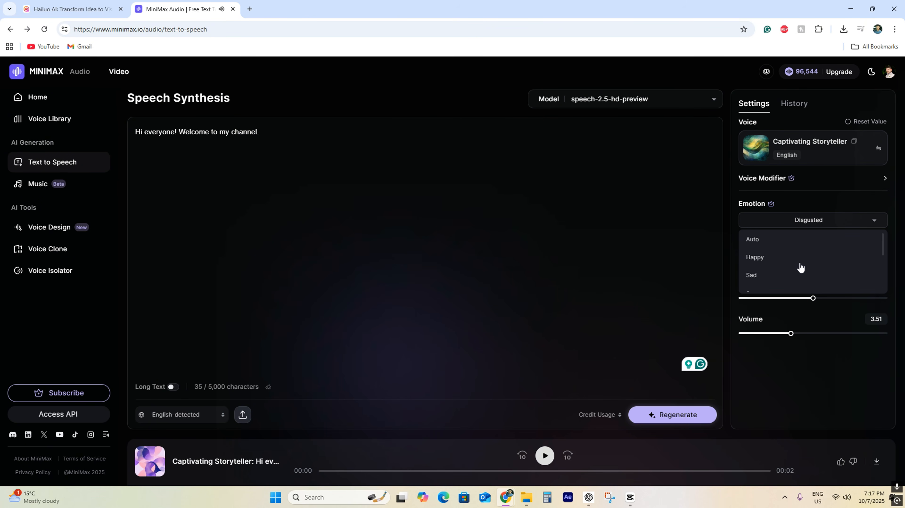
left_click(790, 277)
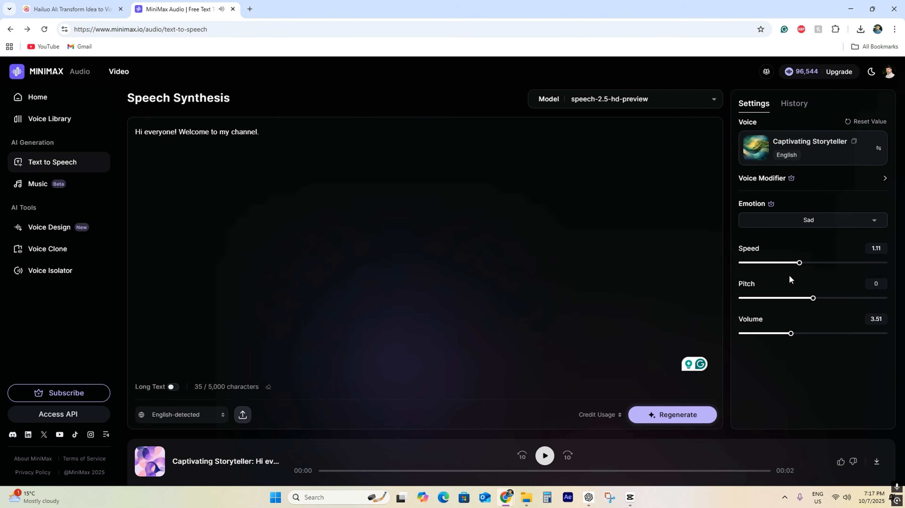
left_click(678, 417)
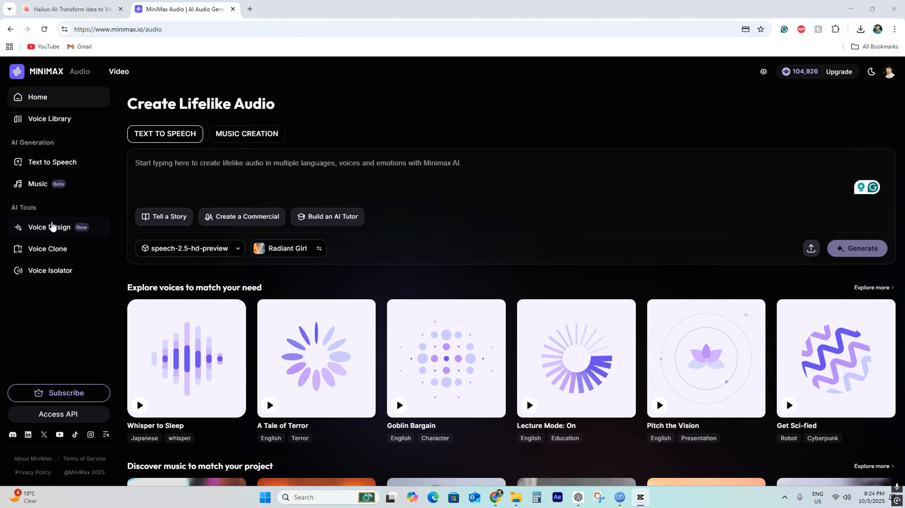
Open Voice Design and use the voice prompt "an old wizard, moody all the time, slow talker, deep voice"
left_click(50, 228)
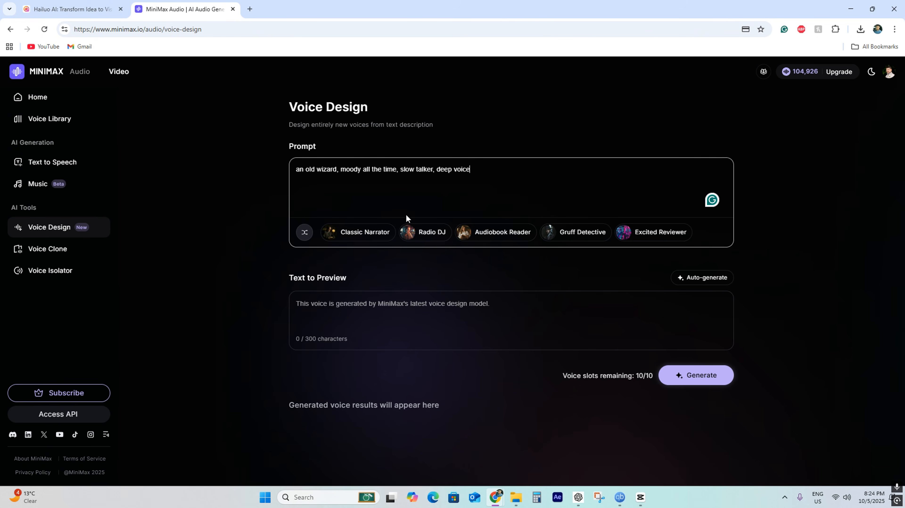
left_click_drag(473, 170, 302, 162)
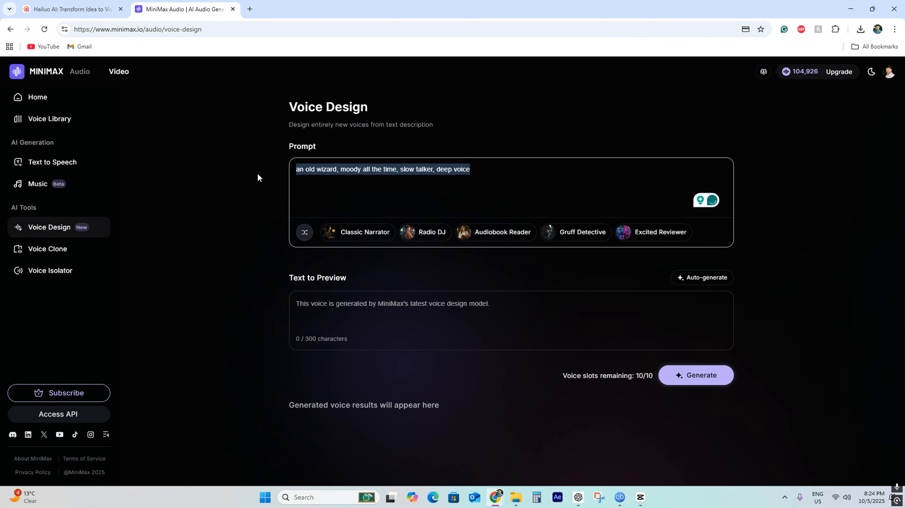
left_click(488, 173)
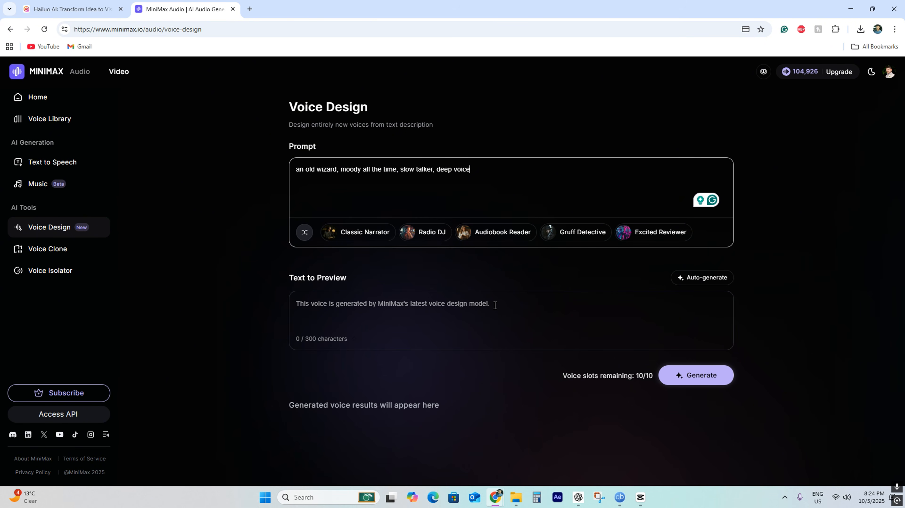
Enter a preview text in which the wizard says hello and introduces himself by his first name
left_click(348, 303)
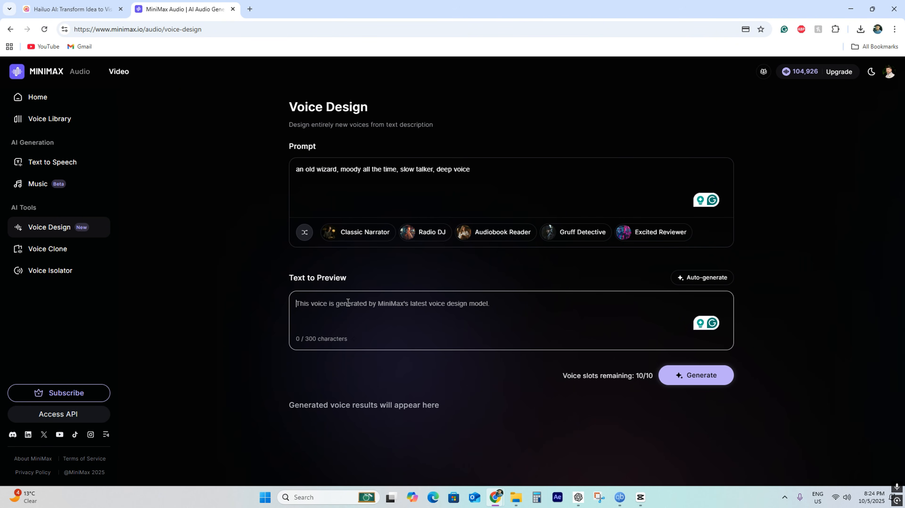
type("Hel")
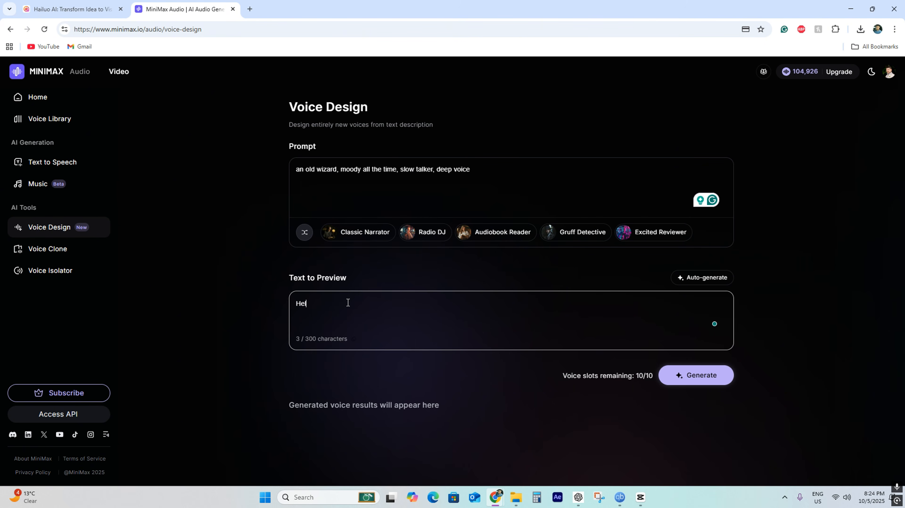
type("lo m")
key("BackSpace")
key("BackSpace")
type(", my name is Greg")
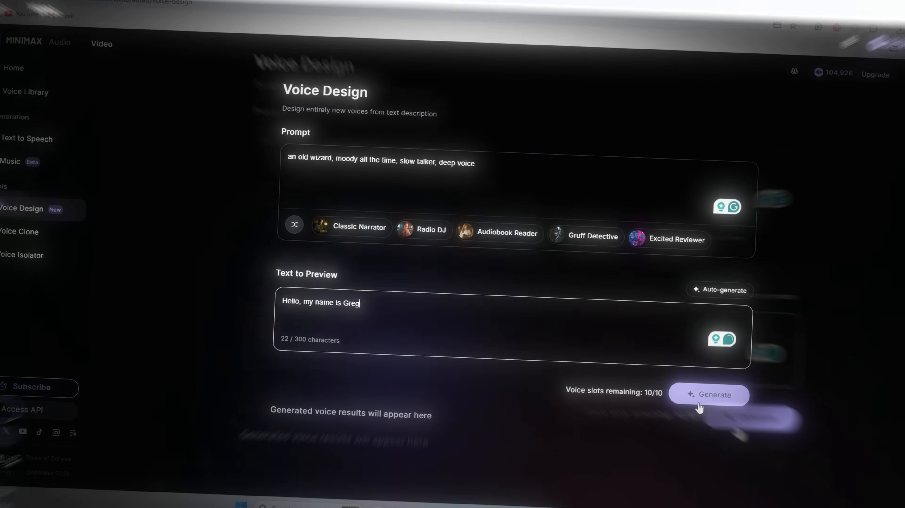
Generate the wizard voices and listen to the Voice 2 and Voice 3 results
left_click(696, 375)
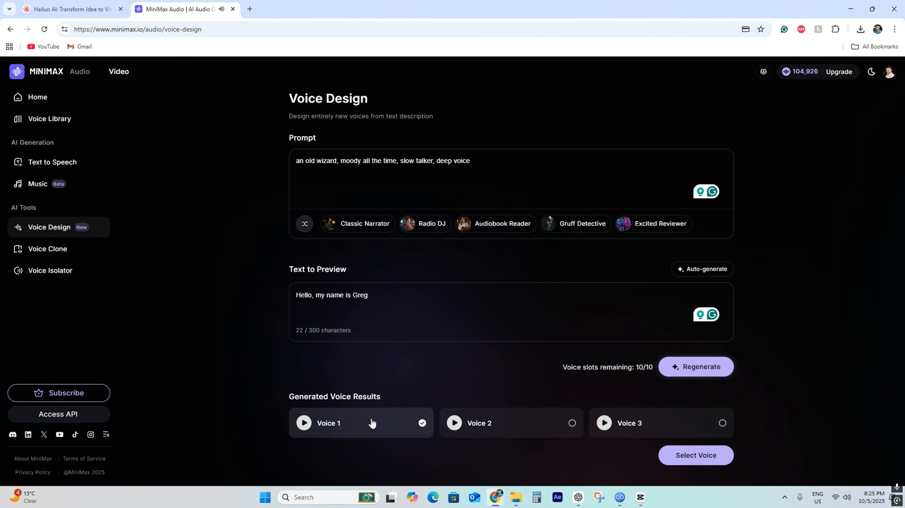
left_click(455, 427)
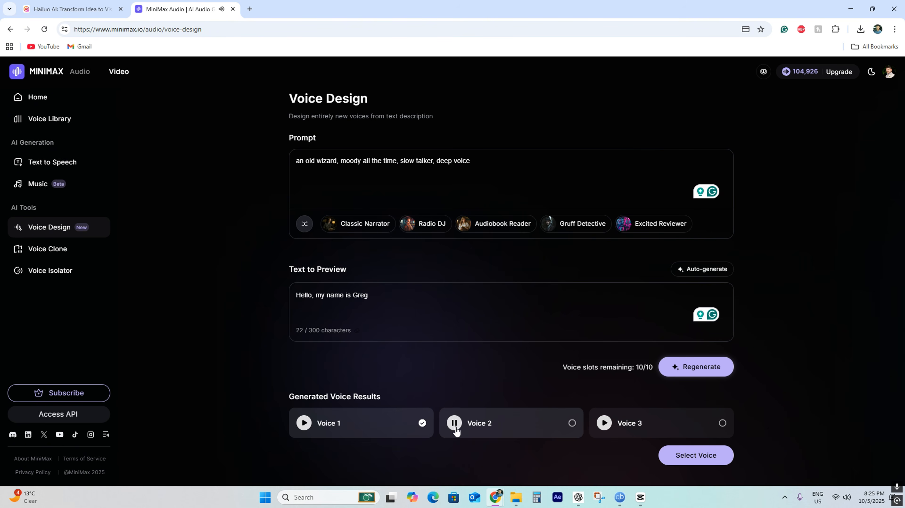
left_click(606, 426)
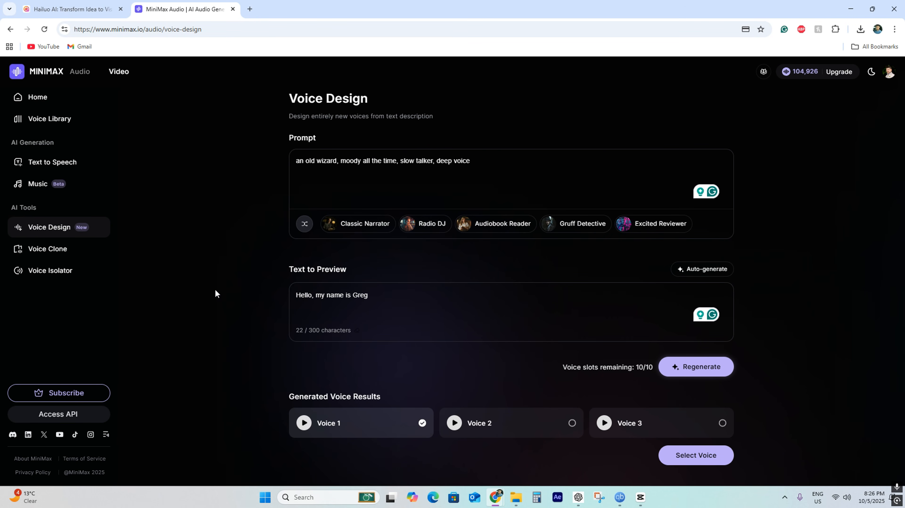
Replace the wizard voice prompt with a new description beginning "Young happy girl, full of"
left_click(486, 161)
left_click_drag(485, 161, 283, 163)
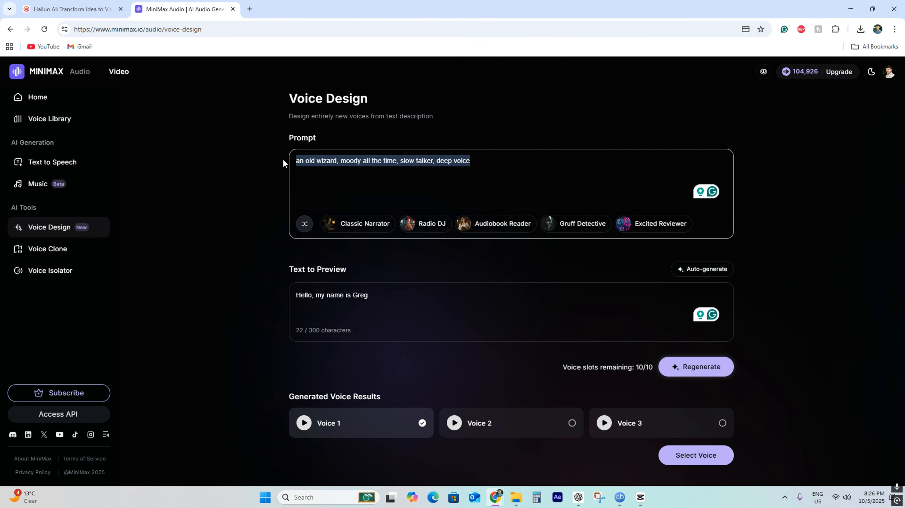
type("Y")
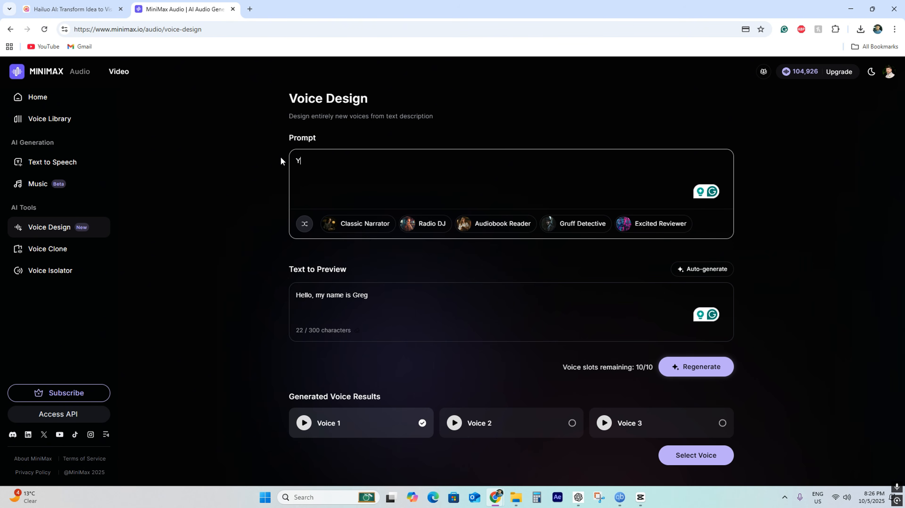
type("oung happ")
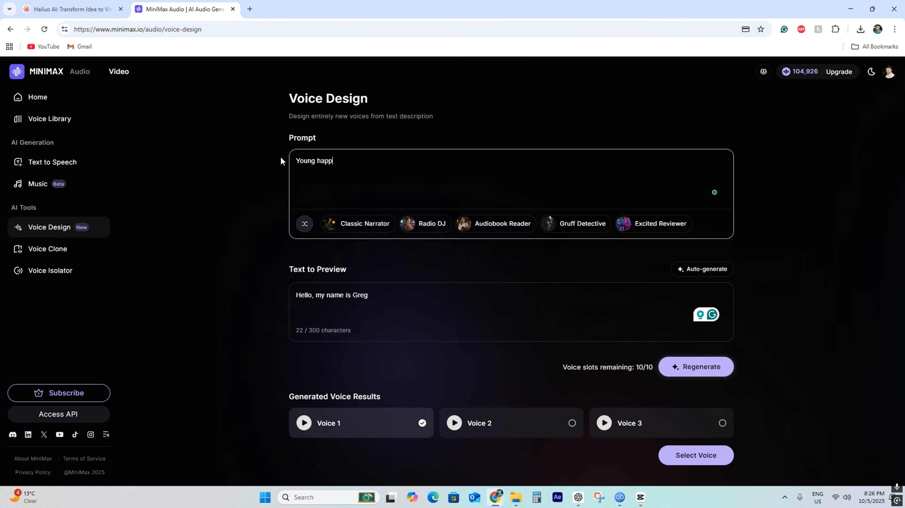
type("y girl,")
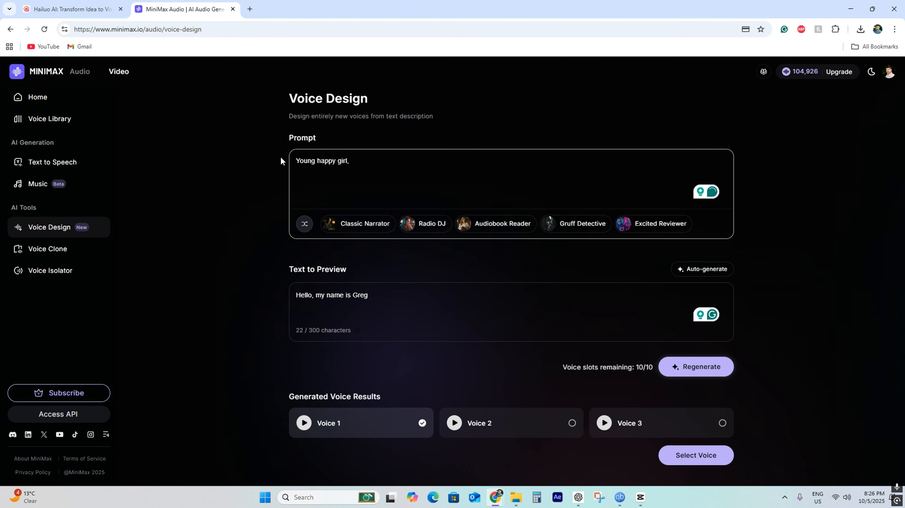
type("full of ene")
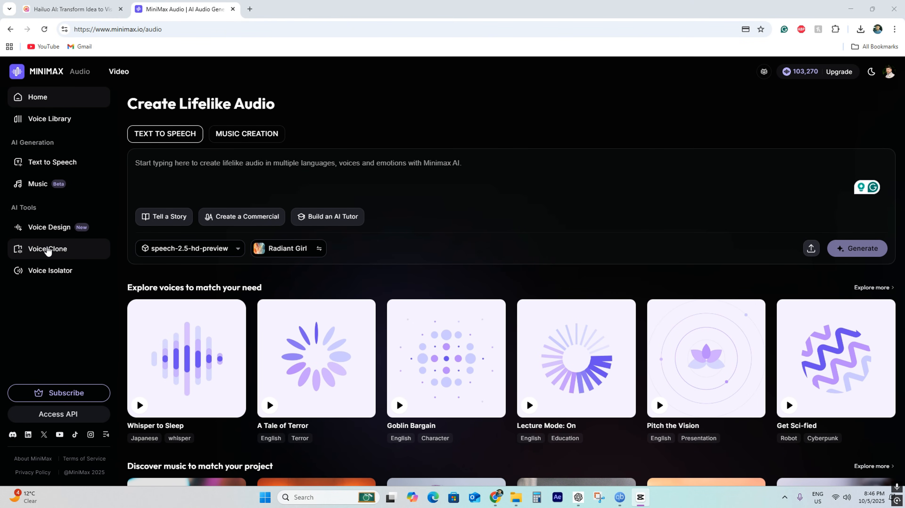
Open Voice Clone and upload the sample "ElevenLabs_2025-10-04T19_39_32_Carter the Mountain King_pvc_sp110_s60_sb100_v3.mp3" from the Downloads folder
left_click(49, 250)
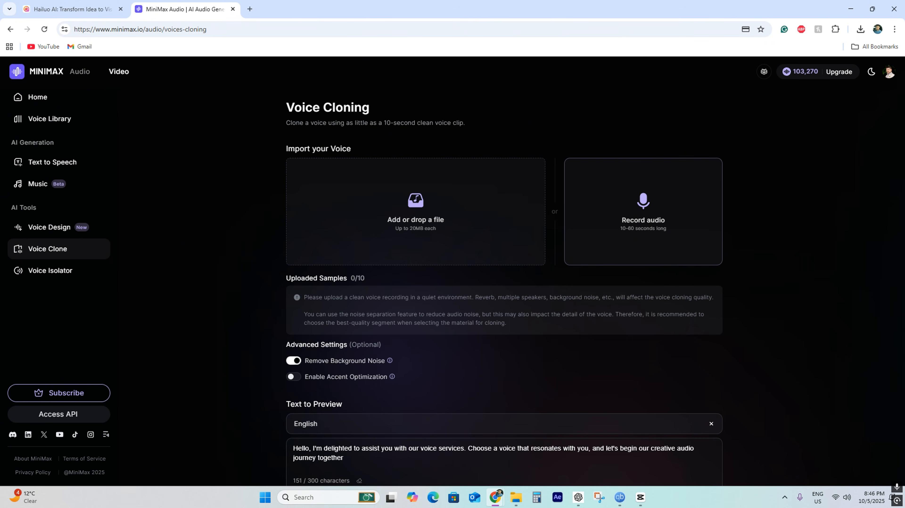
left_click(516, 498)
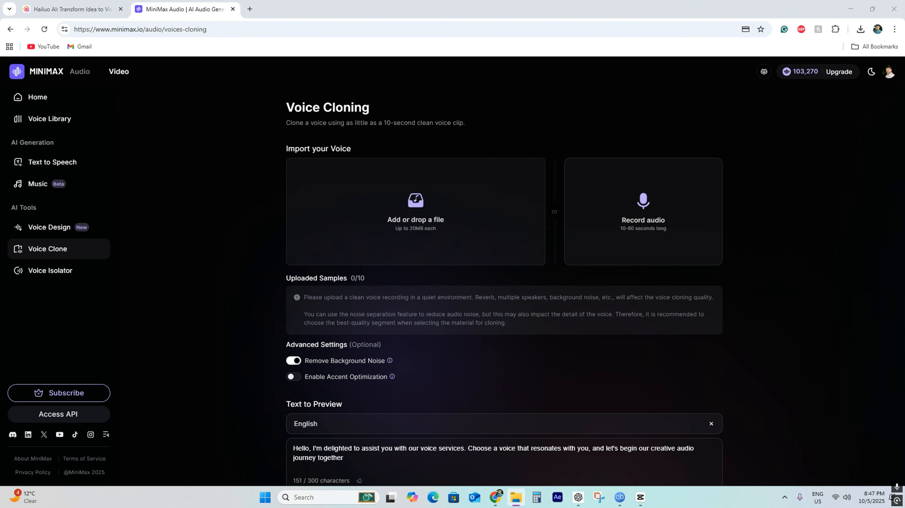
left_click_drag(712, 188, 360, 218)
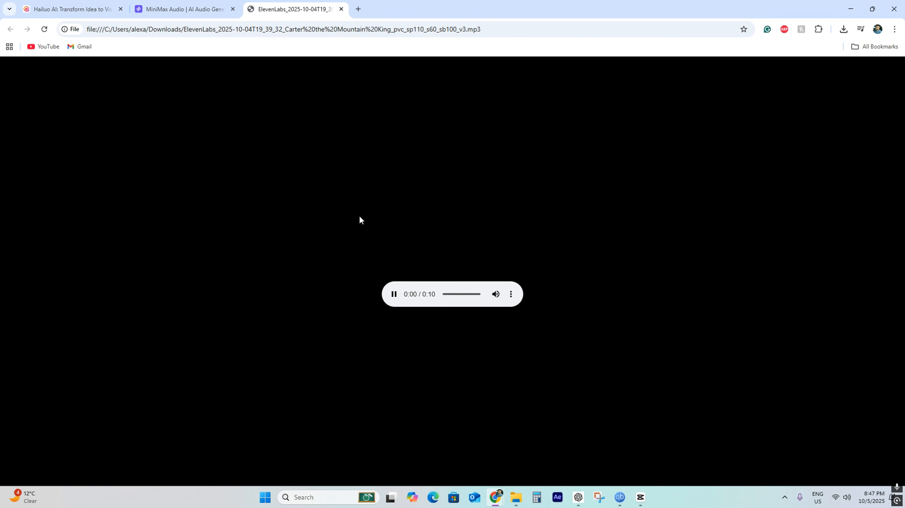
left_click(344, 9)
left_click_drag(904, 249, 394, 252)
Generate the cloned voice from the uploaded sample with the English preview text and listen to the Voice Clone Preview
scroll(492, 283, "down", 1)
scroll(491, 287, "down", 2)
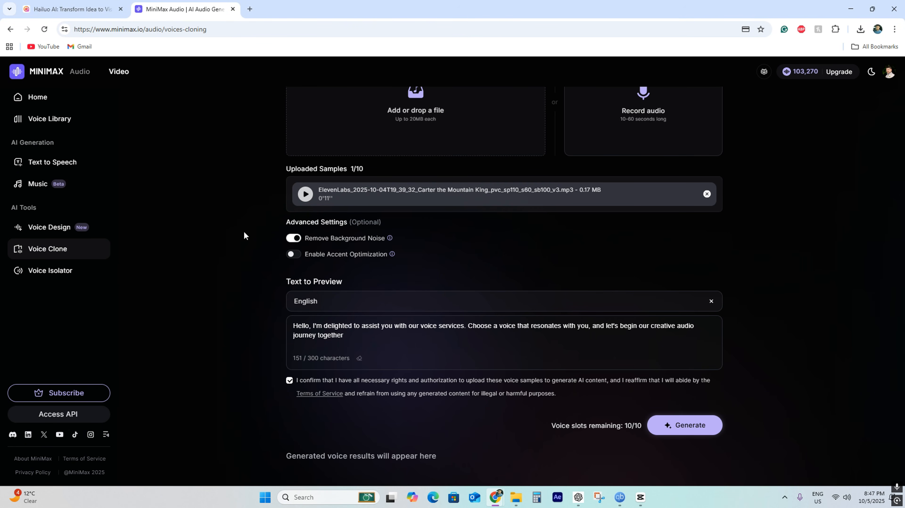
left_click(709, 428)
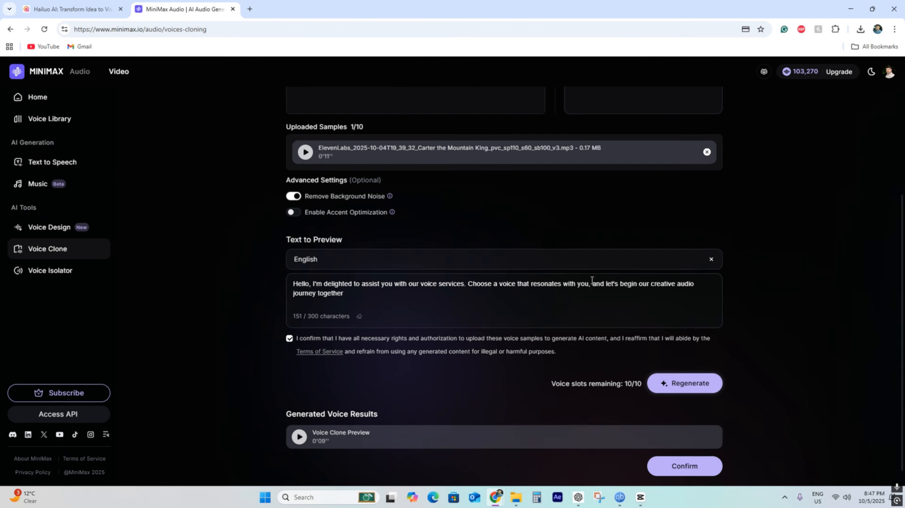
scroll(592, 280, "down", 1)
left_click(300, 424)
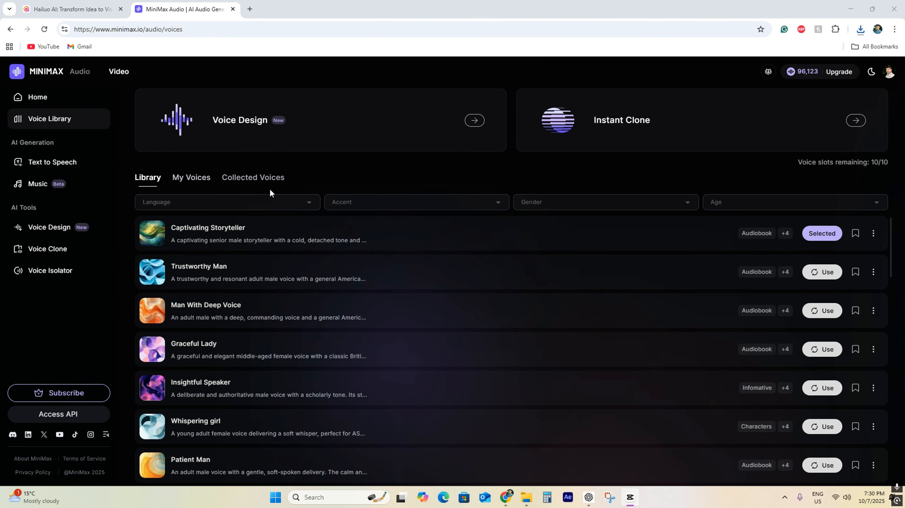
Browse the list of ready-made voices in the Voice Library and return to its beginning
scroll(222, 296, "down", 5)
scroll(222, 295, "down", 10)
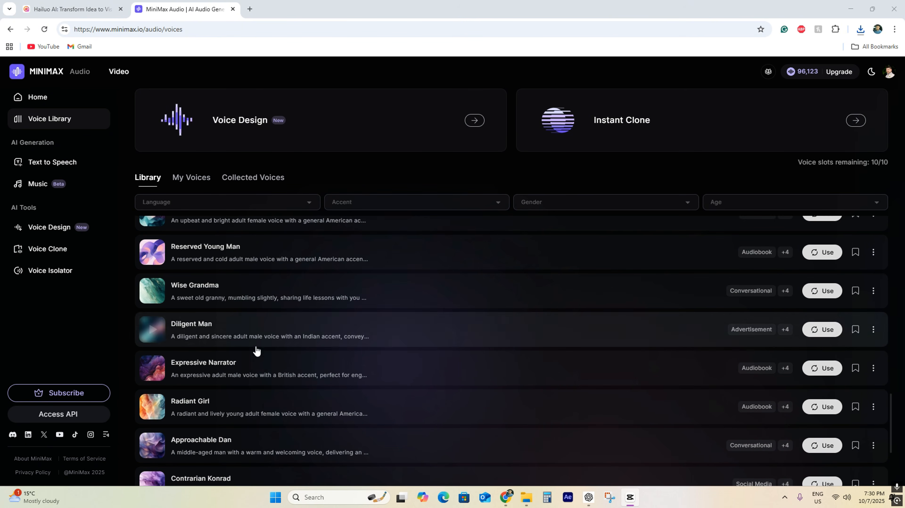
scroll(269, 380, "up", 15)
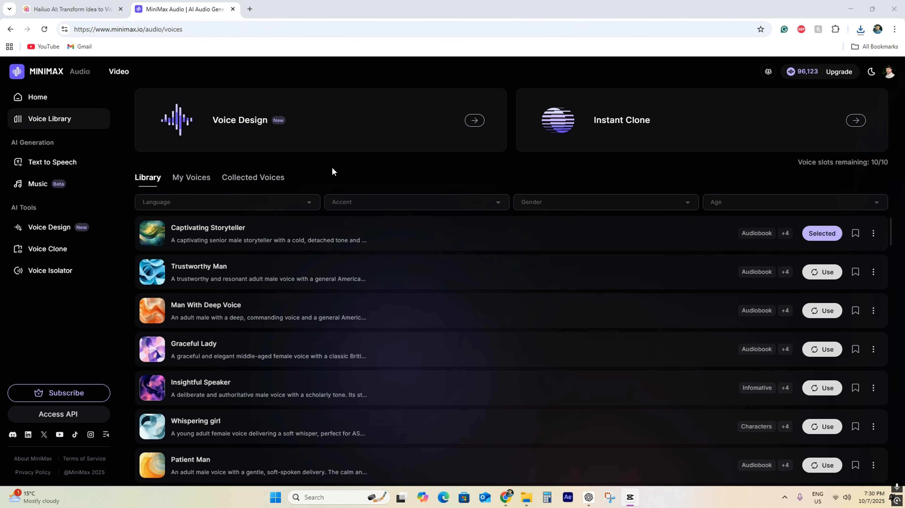
Examine the available Language, Accent, Gender and Age filter options for the library voices
left_click(303, 206)
scroll(244, 240, "down", 5)
scroll(245, 242, "up", 5)
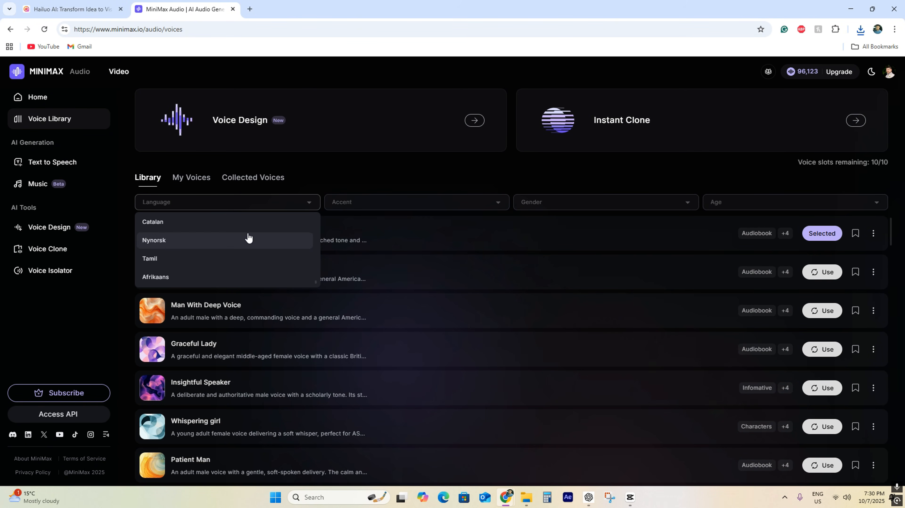
left_click(341, 205)
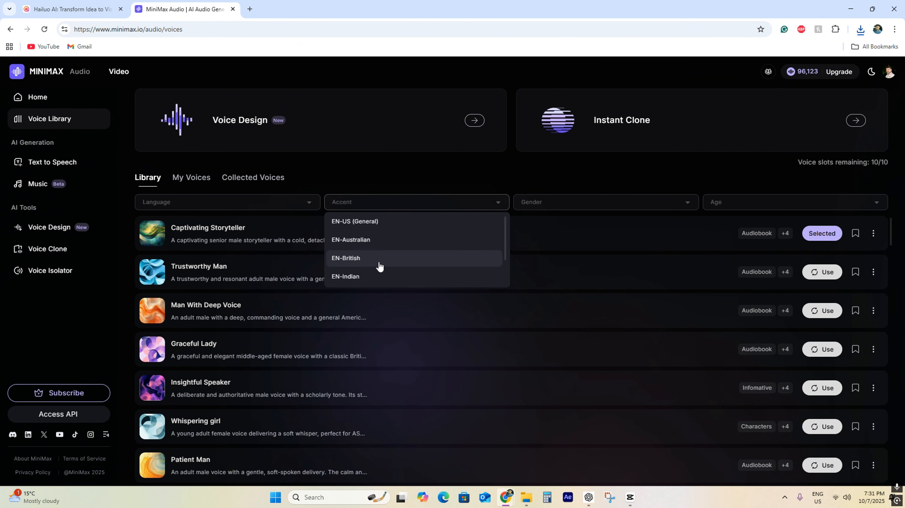
scroll(378, 264, "down", 2)
scroll(378, 265, "up", 2)
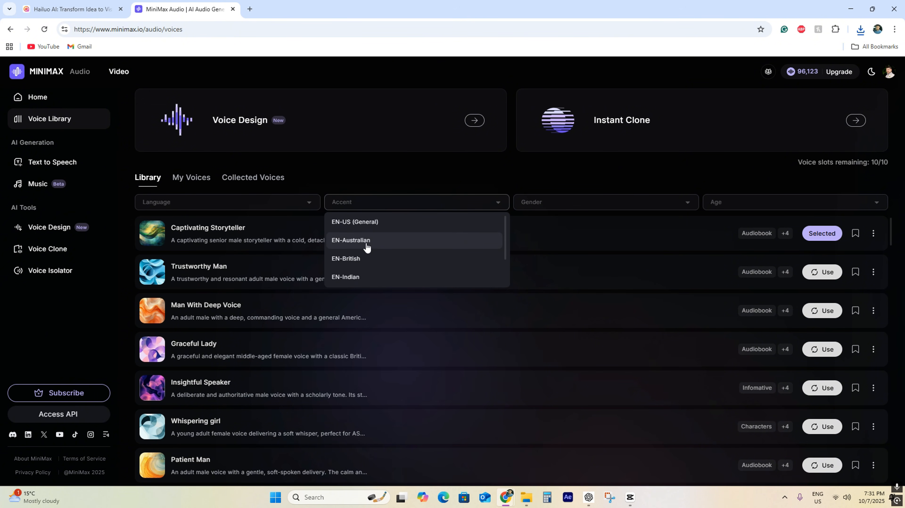
scroll(366, 246, "down", 2)
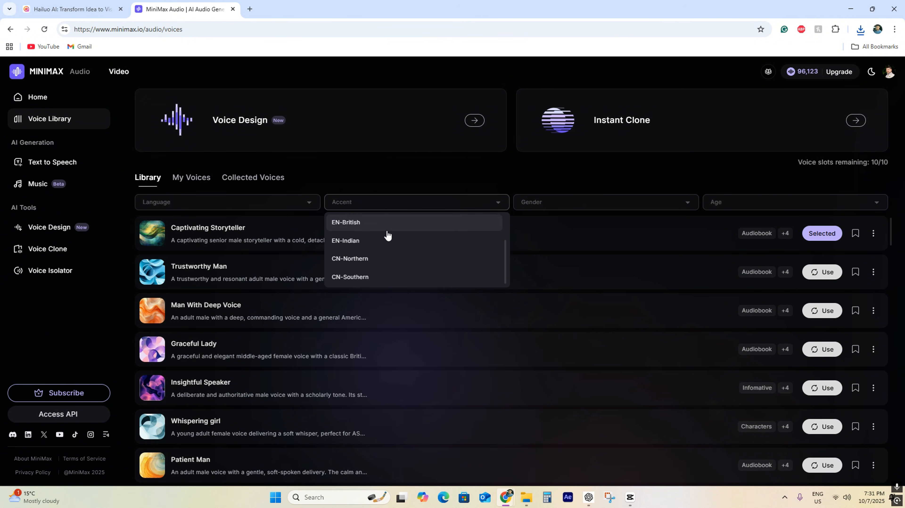
left_click(583, 206)
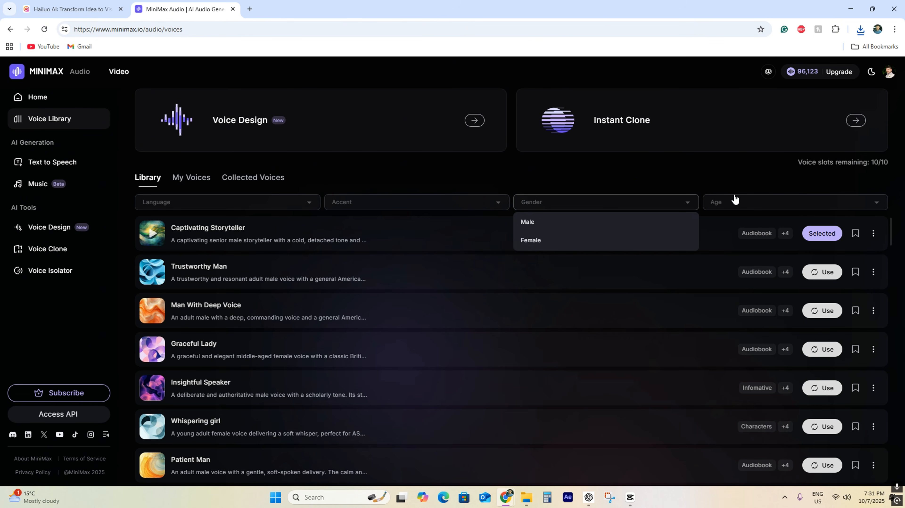
left_click(731, 201)
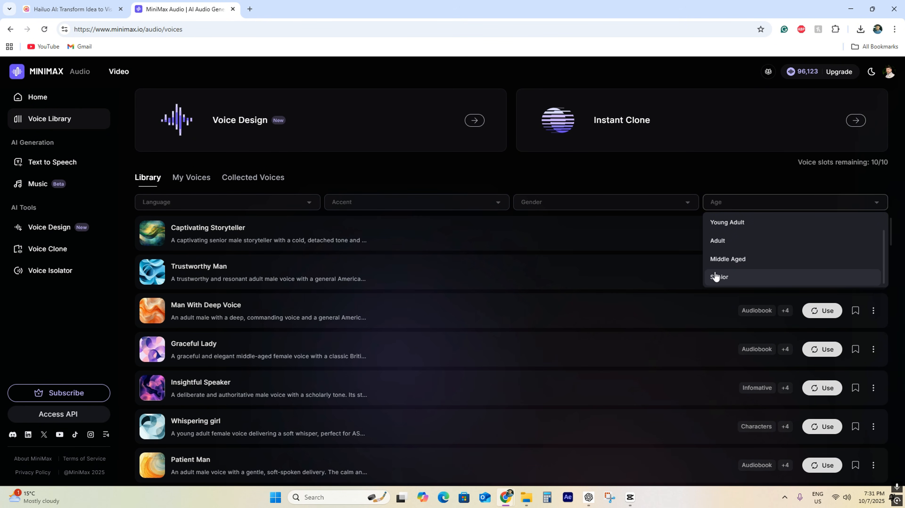
left_click(275, 207)
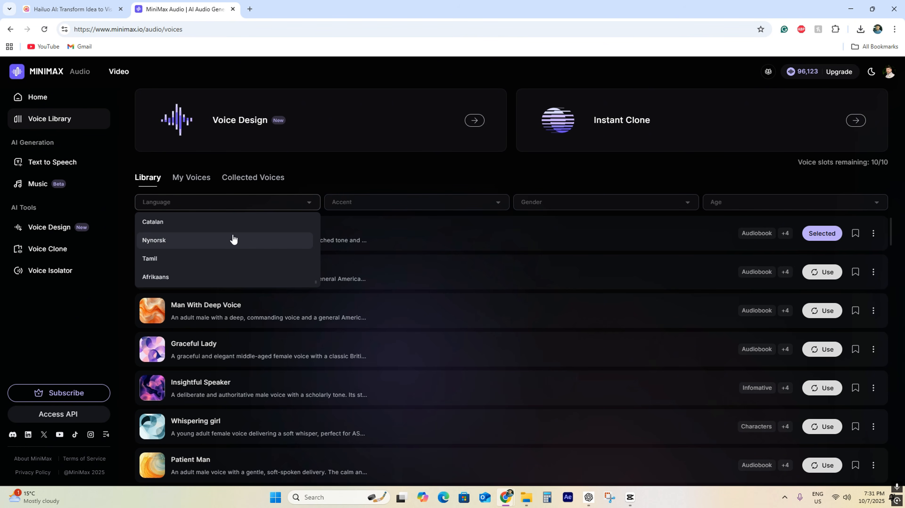